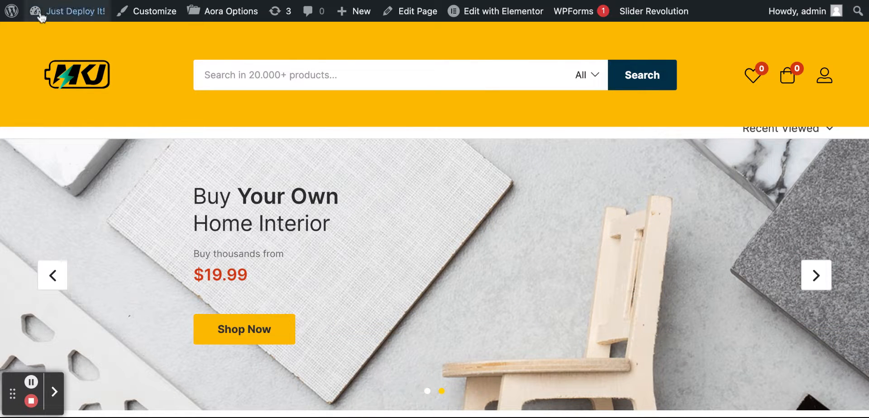
# Step: Go to the WordPress dashboard and open the Slider Revolution overview page
pyautogui.moveTo(45, 13)
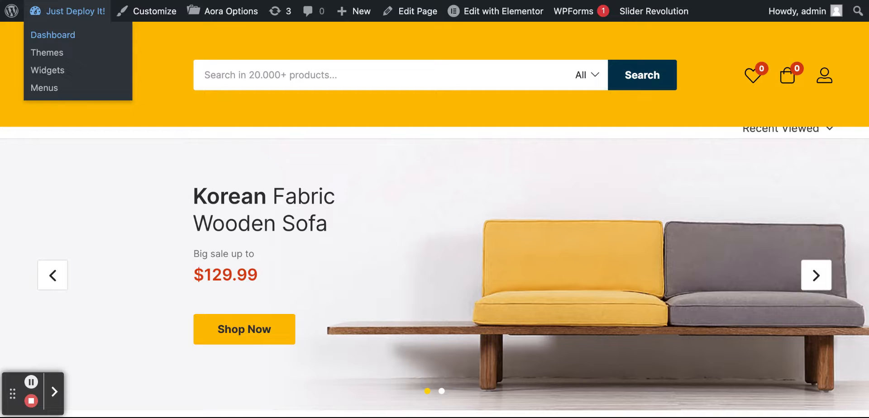
pyautogui.click(53, 35)
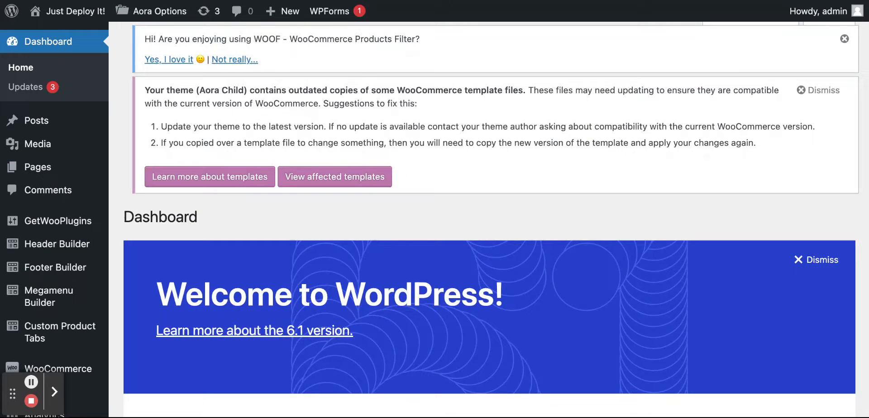
pyautogui.scroll(-3, 51, 135)
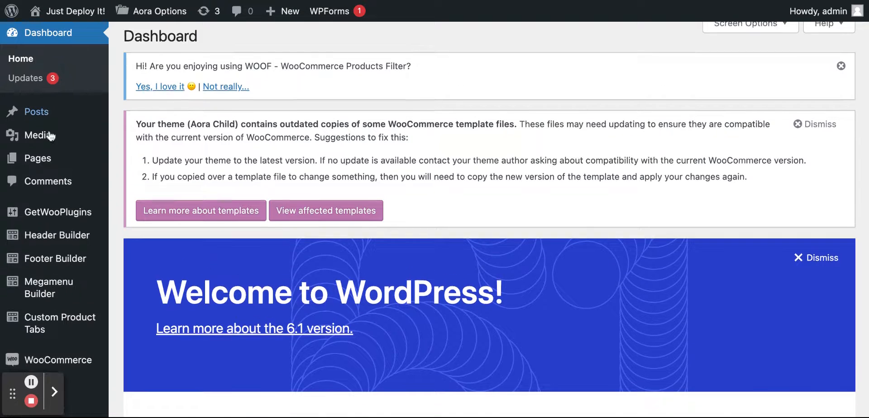
pyautogui.scroll(-5, 51, 135)
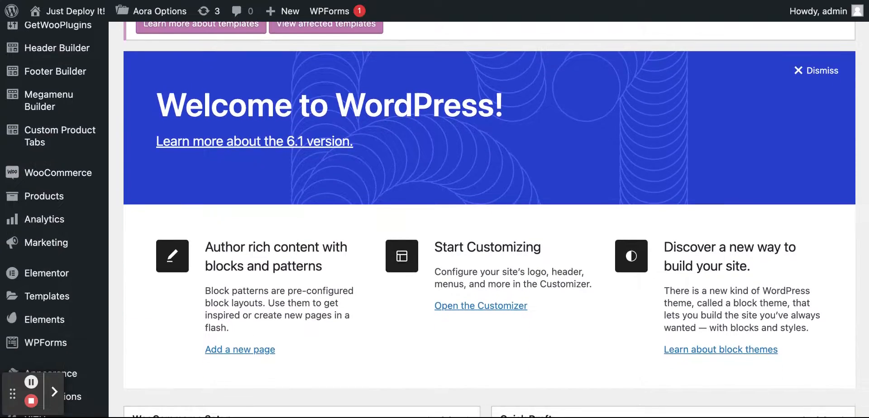
pyautogui.scroll(-4, 81, 331)
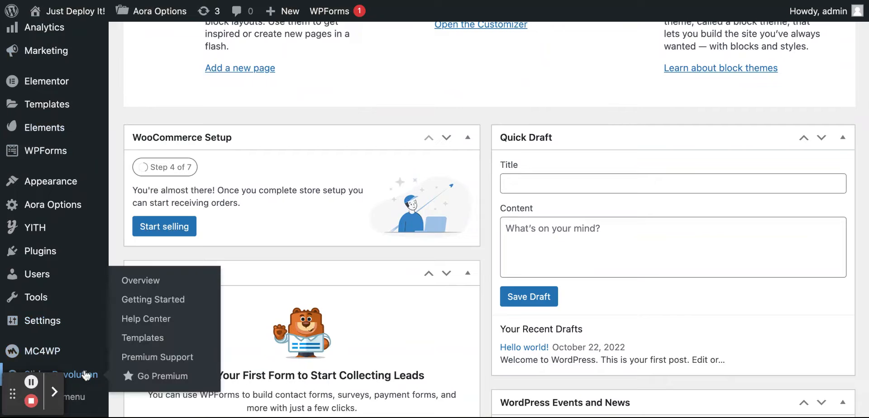
pyautogui.click(86, 375)
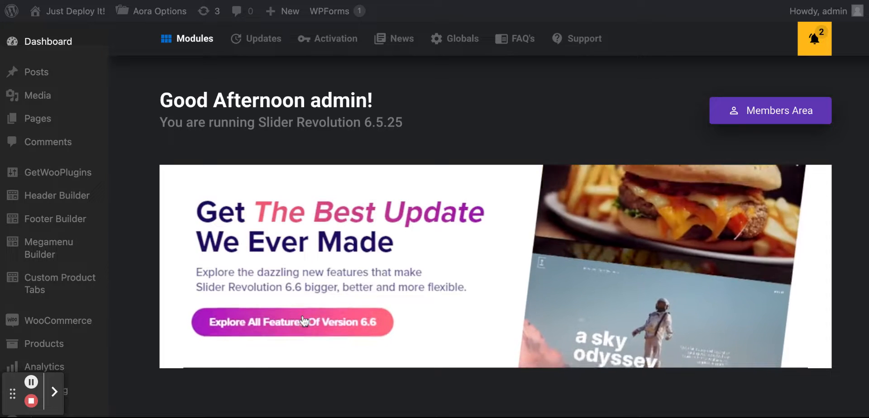
# Step: Open the Slider Home 1 module in the slider editor
pyautogui.scroll(-3, 303, 322)
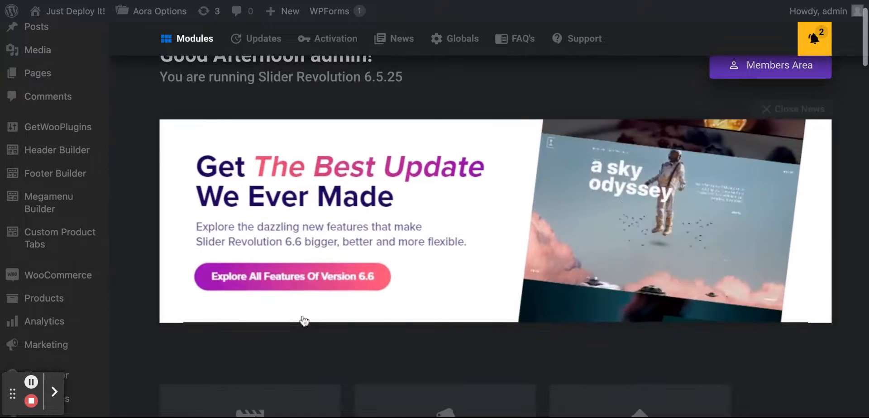
pyautogui.scroll(-3, 250, 317)
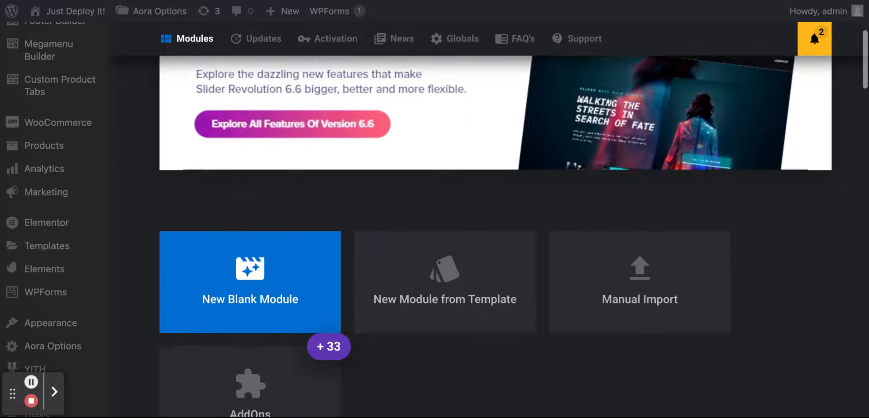
pyautogui.scroll(-5, 250, 240)
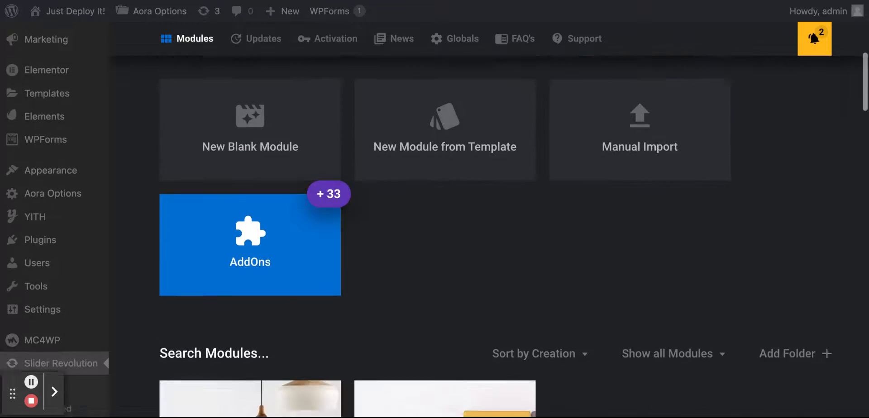
pyautogui.scroll(-3, 250, 240)
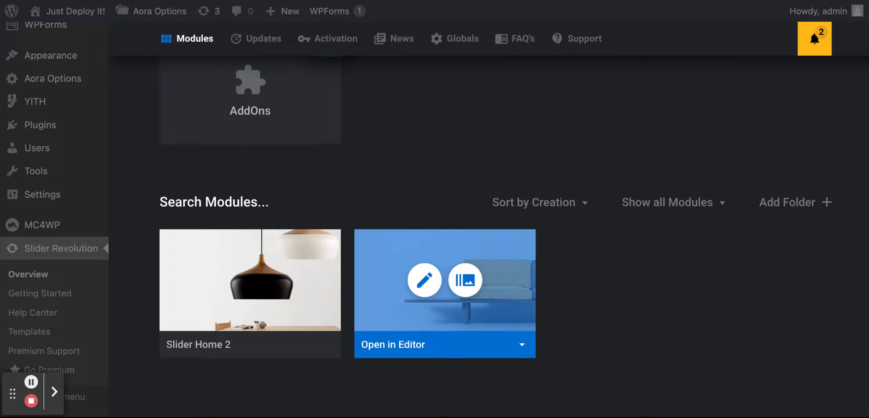
pyautogui.click(424, 280)
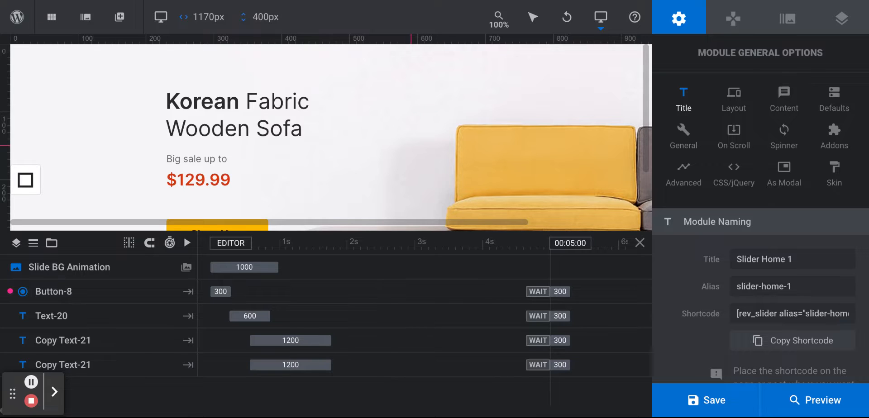
# Step: Look through the module's slides, viewing slide #2 and returning to slide #1
pyautogui.scroll(-1, 411, 146)
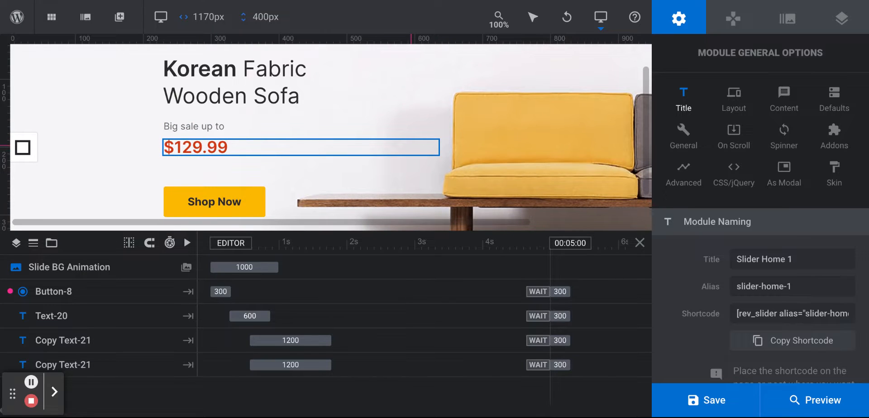
pyautogui.scroll(1, 411, 145)
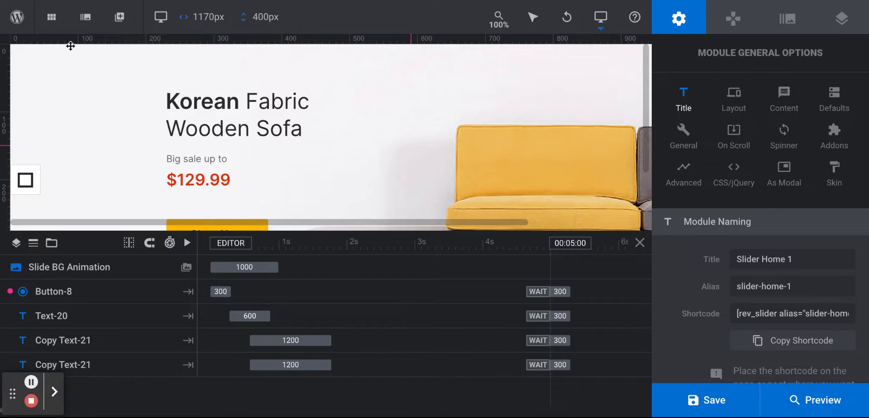
pyautogui.moveTo(86, 20)
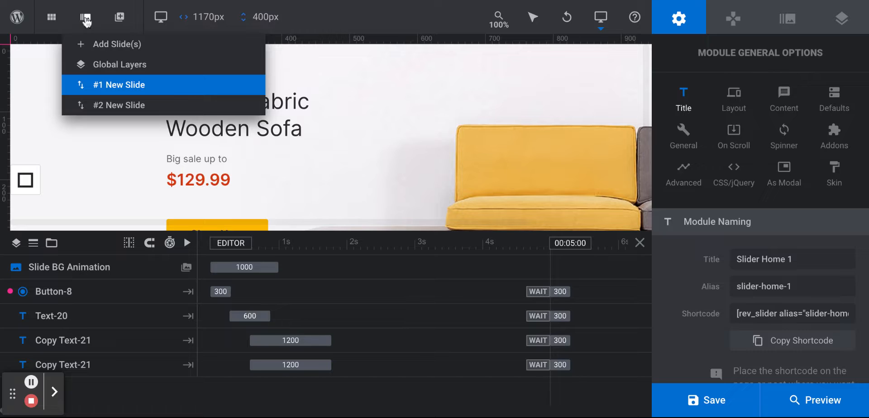
pyautogui.moveTo(88, 41)
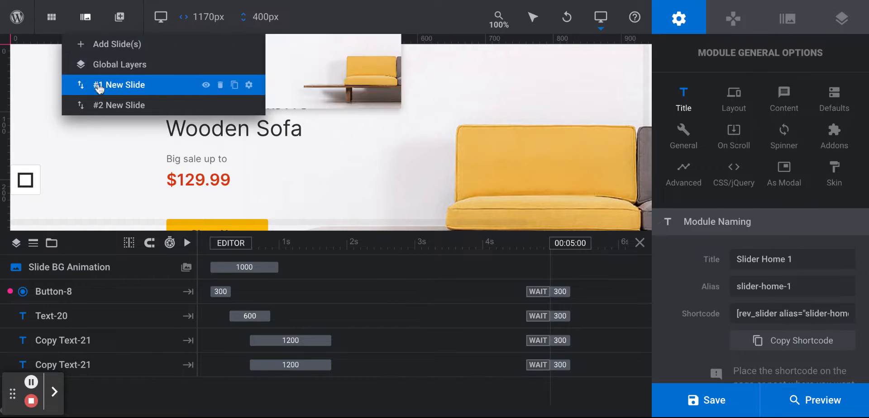
pyautogui.moveTo(100, 109)
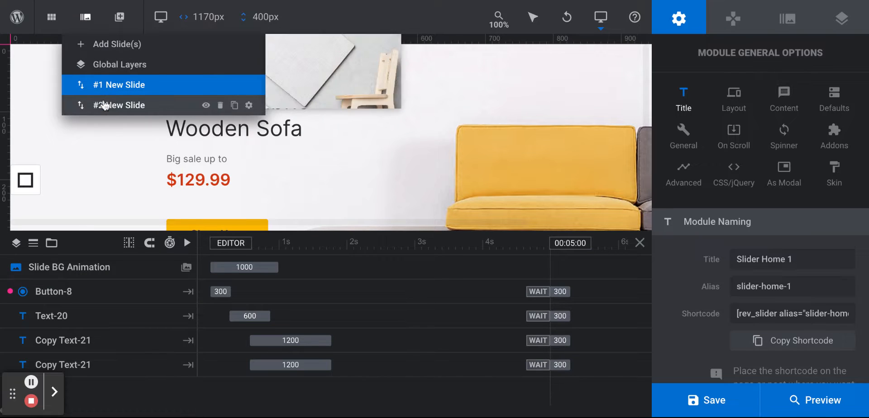
pyautogui.click(104, 105)
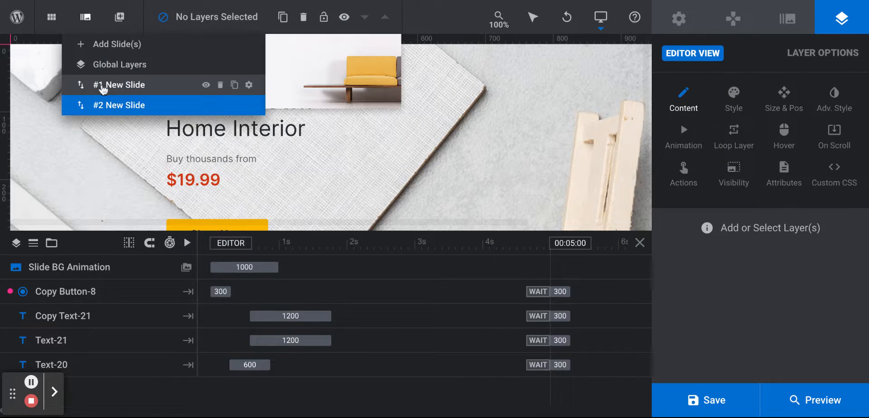
pyautogui.click(103, 89)
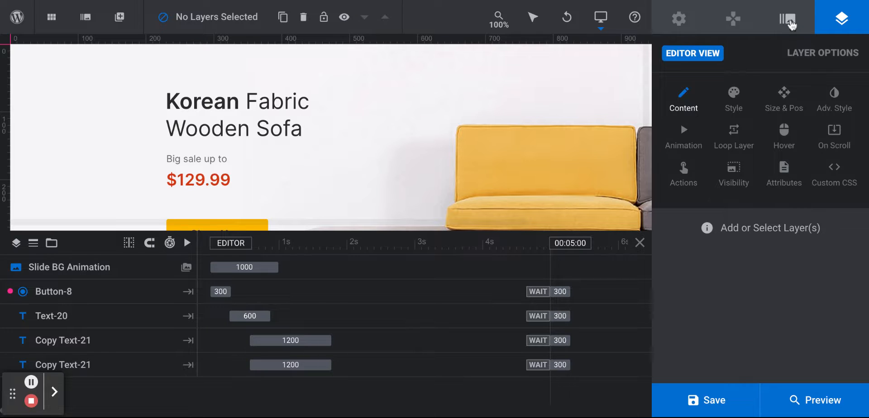
# Step: Replace slide #1's background with the white camera image BHR4457GL_wr_01.jpg from the media library
pyautogui.click(790, 24)
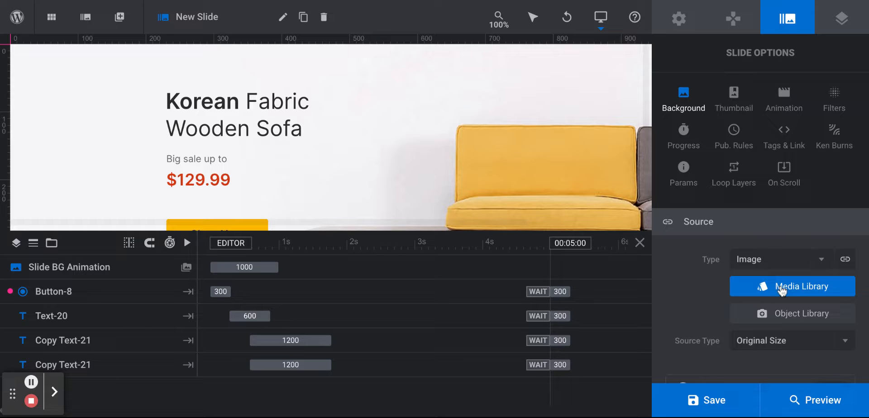
pyautogui.click(781, 286)
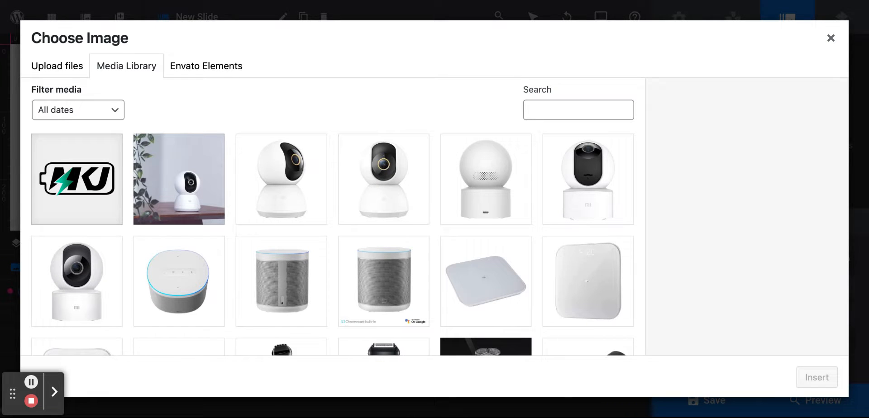
pyautogui.scroll(-5, 609, 262)
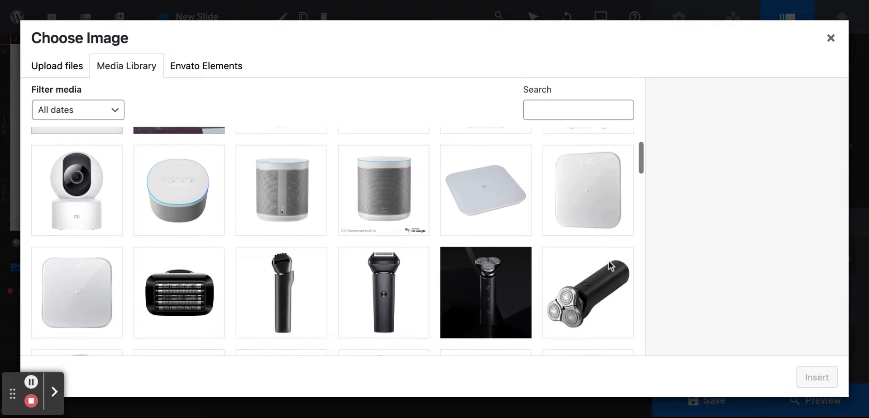
pyautogui.scroll(-3, 609, 262)
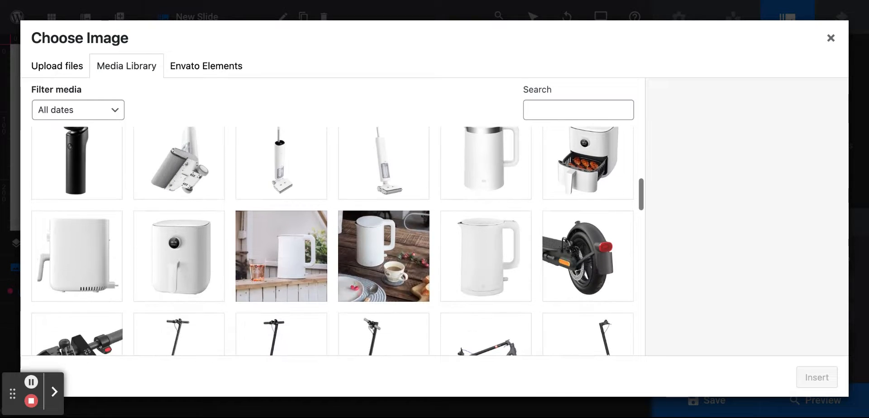
pyautogui.scroll(10, 384, 226)
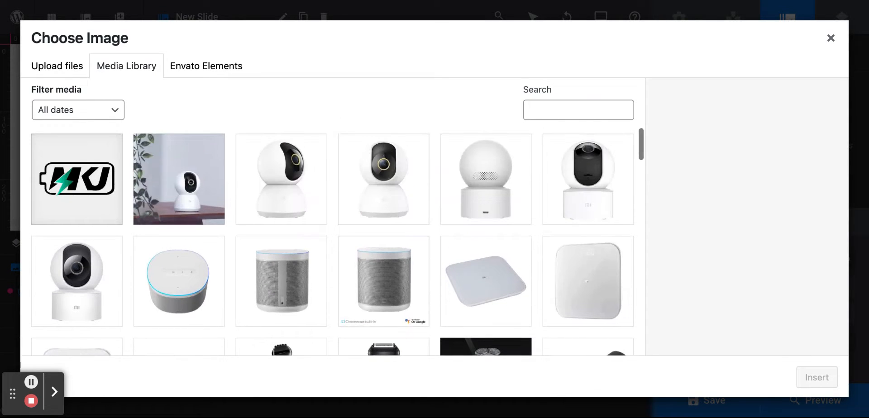
pyautogui.click(394, 202)
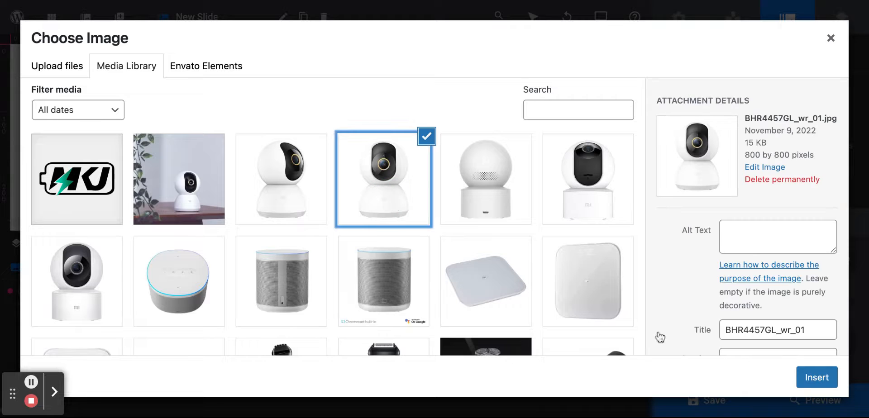
pyautogui.click(811, 382)
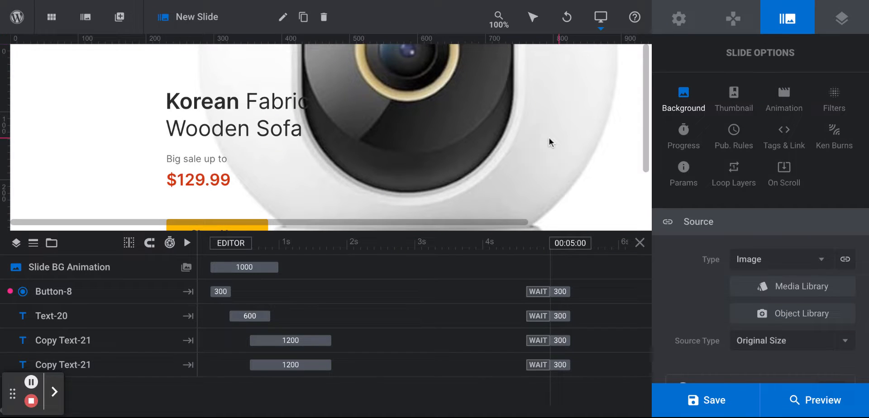
# Step: Inspect the new background across the slide canvas and select the "Korean Fabric Wooden Sofa" heading layer
pyautogui.scroll(-3, 551, 142)
pyautogui.hscroll(1, 550, 143)
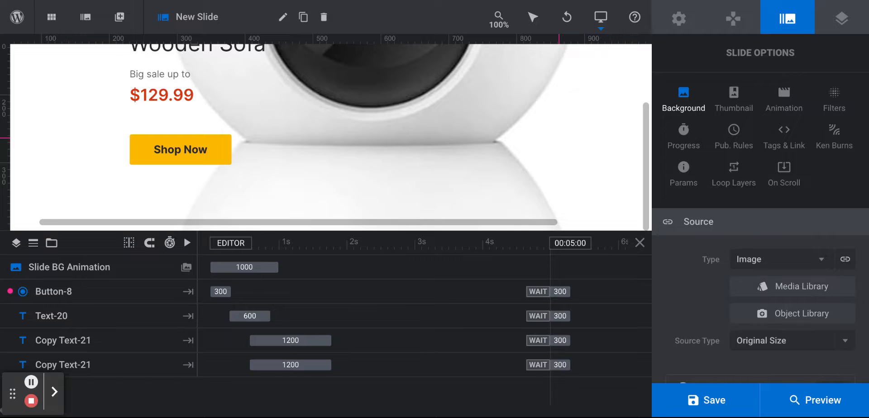
pyautogui.hscroll(1, 559, 138)
pyautogui.scroll(2, 559, 138)
pyautogui.hscroll(-1, 559, 139)
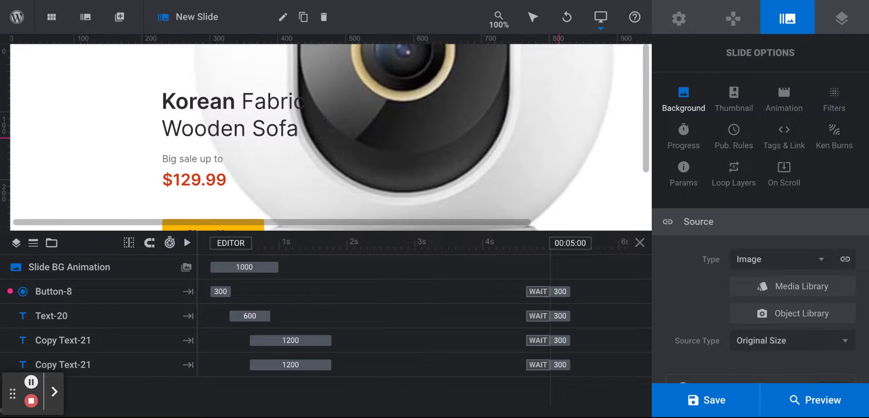
pyautogui.hscroll(-1, 559, 138)
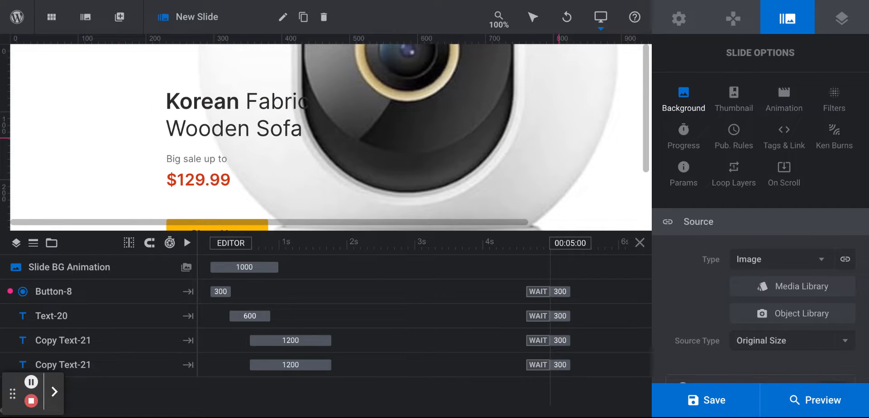
pyautogui.click(269, 108)
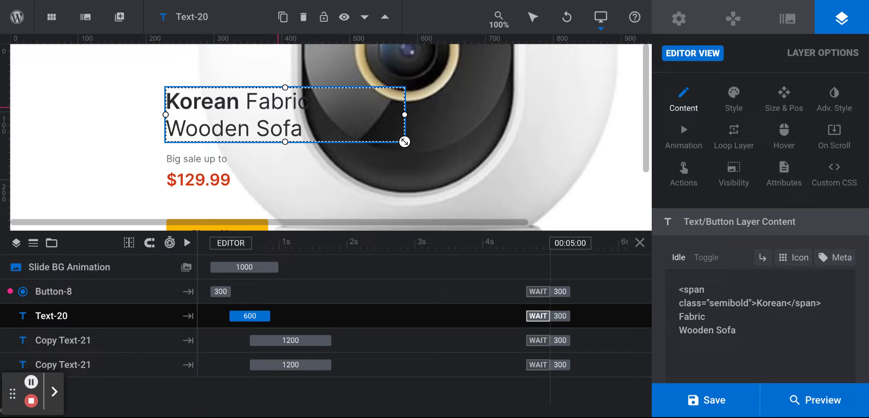
pyautogui.click(303, 129)
pyautogui.click(314, 119)
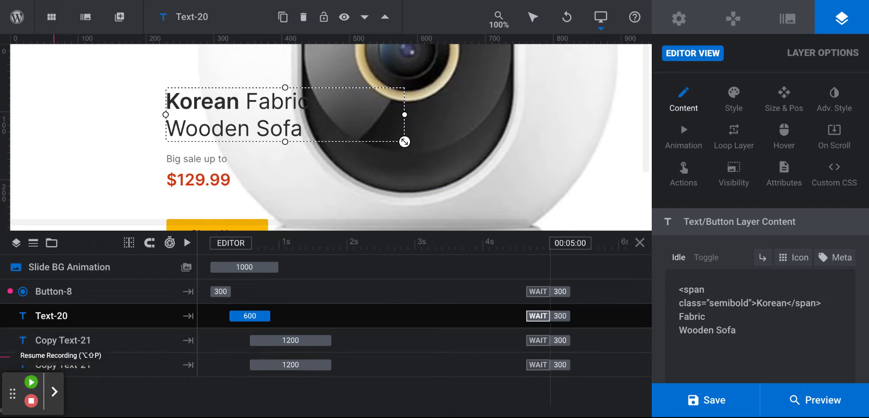
pyautogui.click(32, 383)
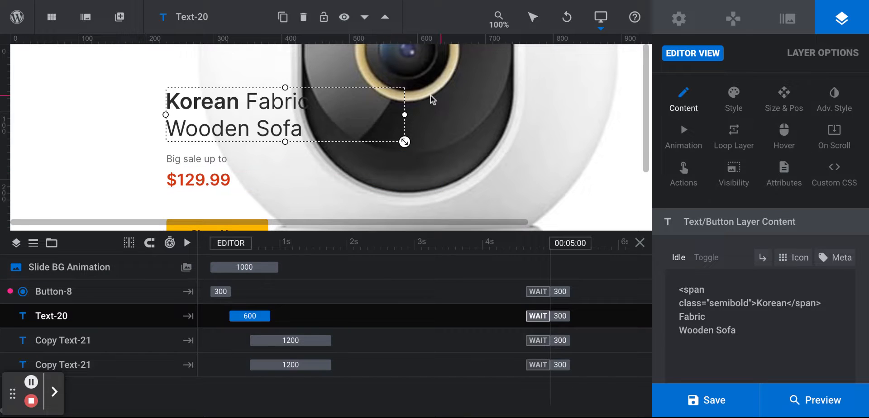
# Step: Replace slide #1's background with the close-up image of the scooter handlebar and display from the media library
pyautogui.click(784, 22)
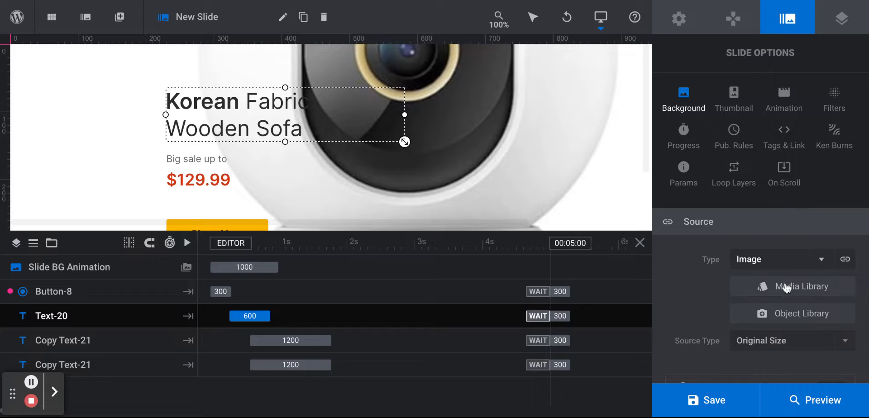
pyautogui.click(787, 290)
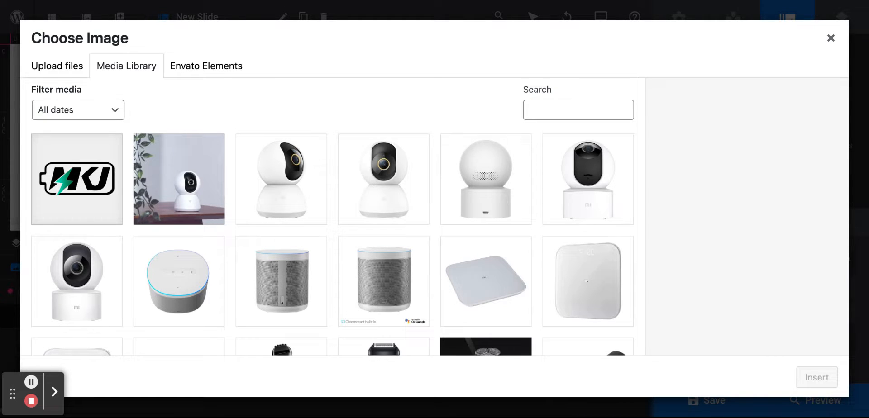
pyautogui.scroll(-3, 620, 252)
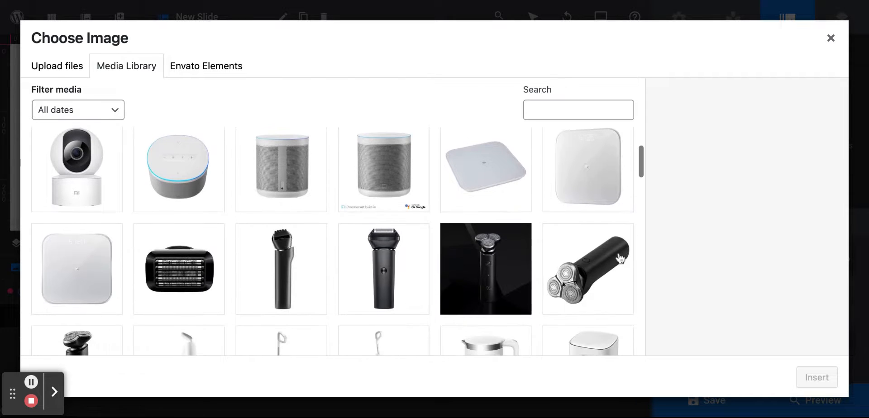
pyautogui.scroll(-6, 620, 256)
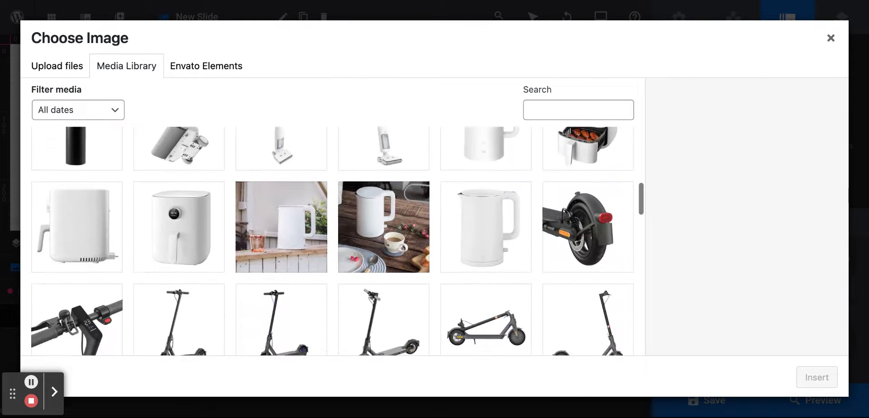
pyautogui.scroll(-2, 620, 256)
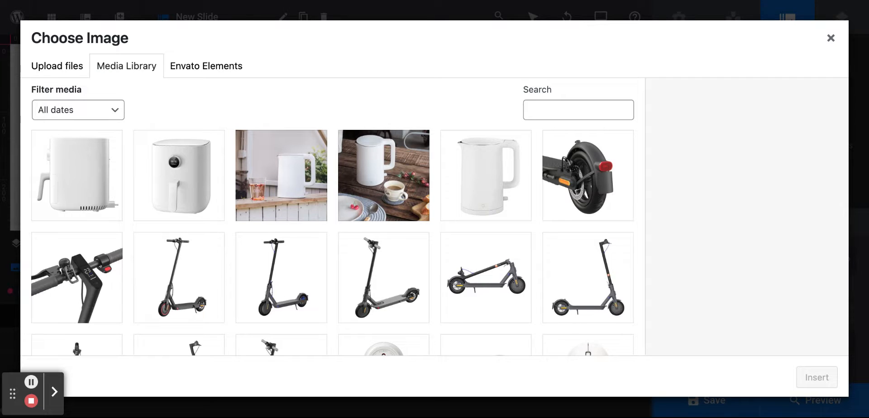
pyautogui.click(91, 298)
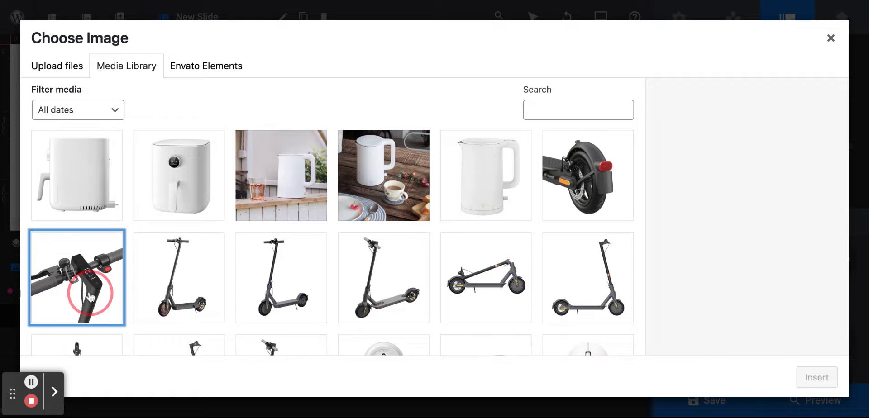
pyautogui.click(823, 383)
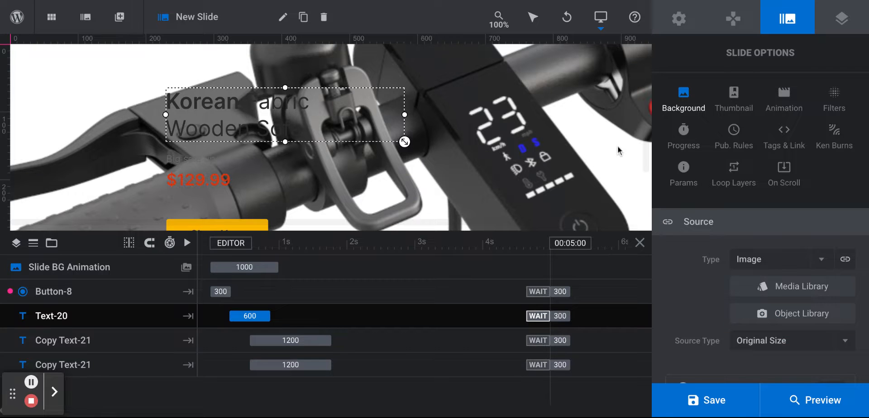
pyautogui.scroll(-3, 619, 151)
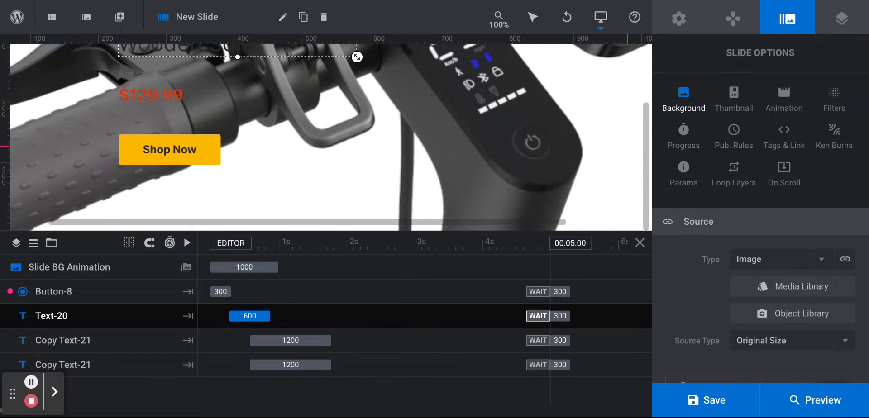
pyautogui.scroll(3, 619, 150)
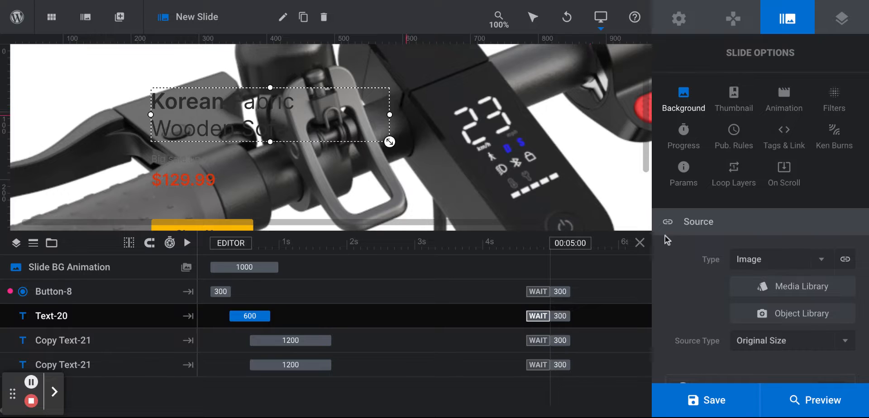
# Step: Set the text color of the "Korean Fabric Wooden Sofa" heading layer to white (#ffffff)
pyautogui.click(256, 98)
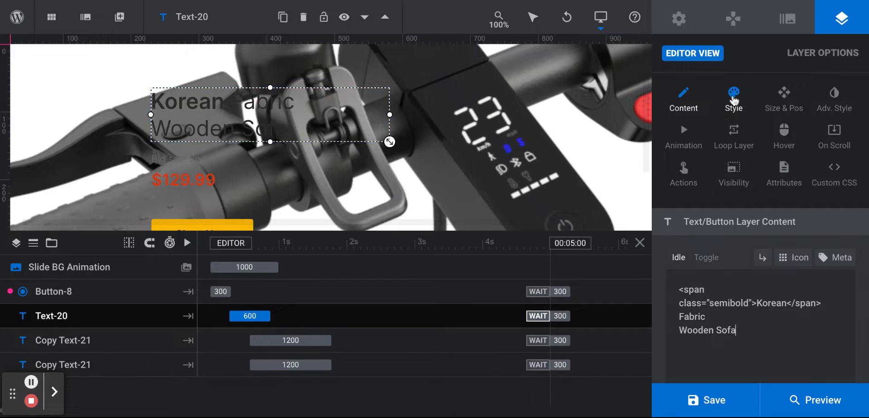
pyautogui.click(733, 96)
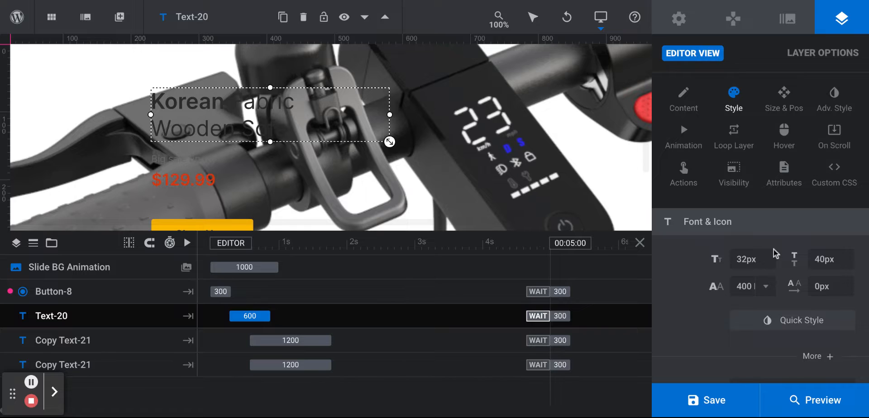
pyautogui.scroll(-3, 775, 254)
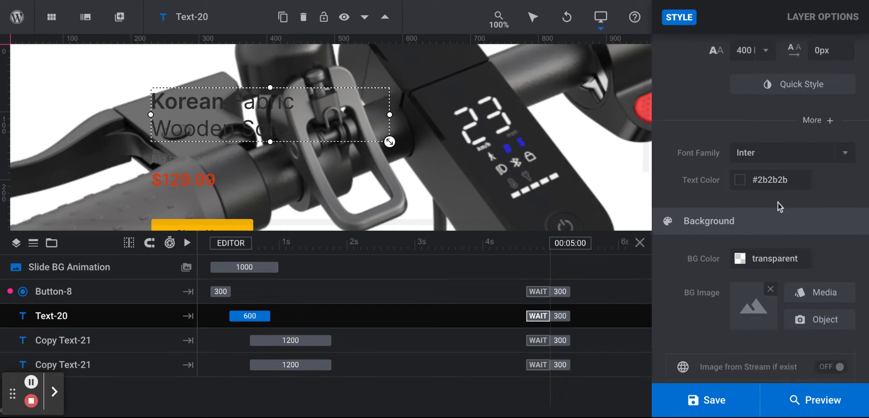
pyautogui.click(799, 181)
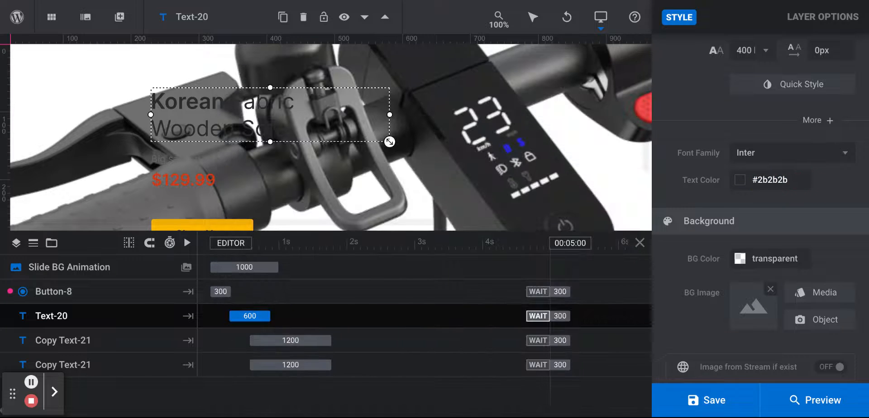
pyautogui.click(799, 181)
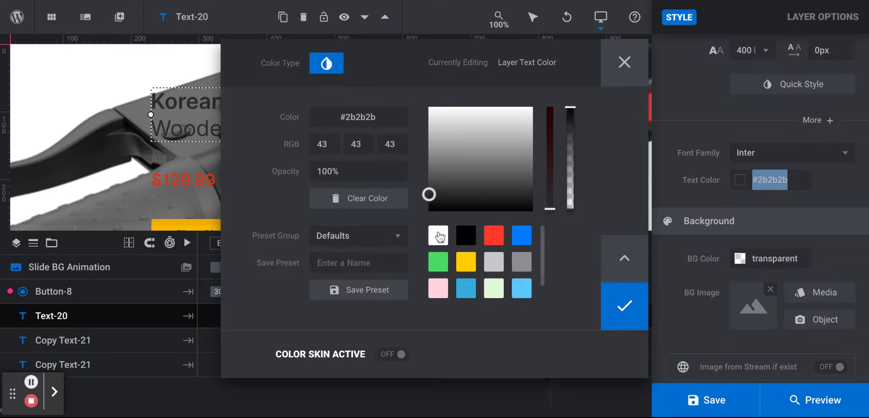
pyautogui.click(438, 236)
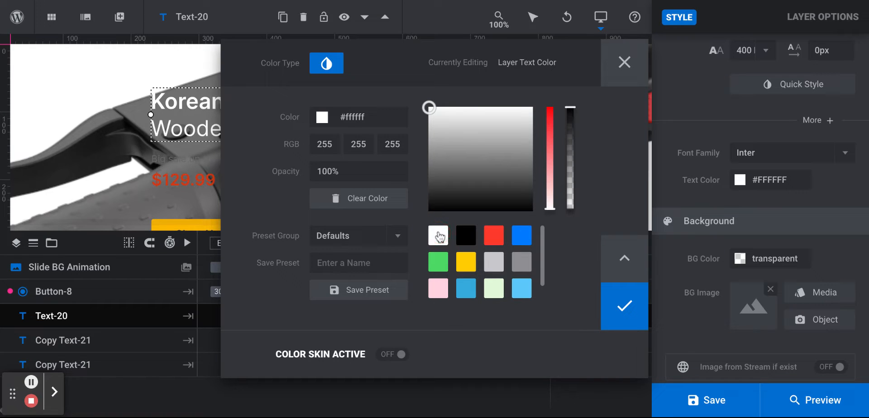
pyautogui.click(627, 308)
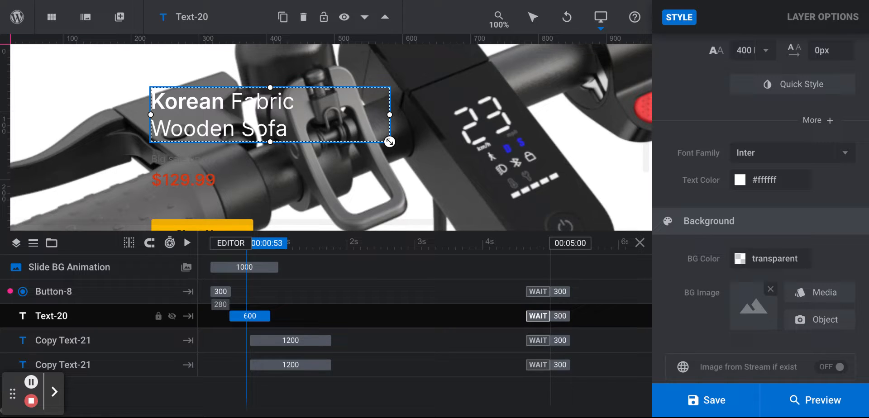
# Step: Replace the semibold word "Korean" with "Electric" in the heading layer's content, keeping the span tags
pyautogui.click(279, 111)
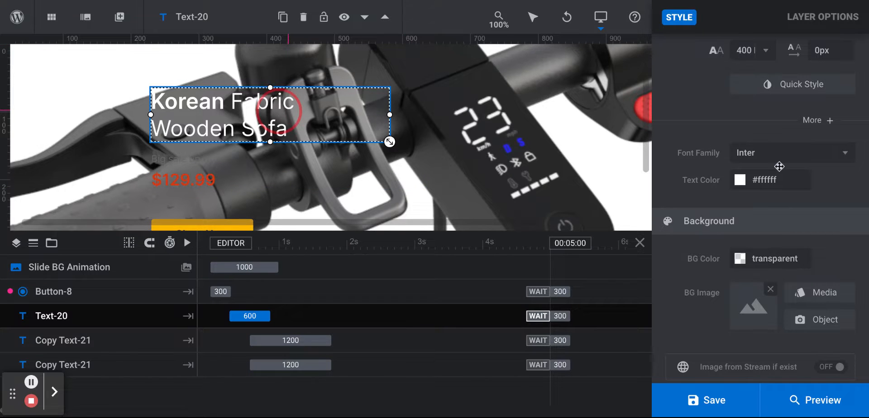
pyautogui.scroll(-3, 736, 119)
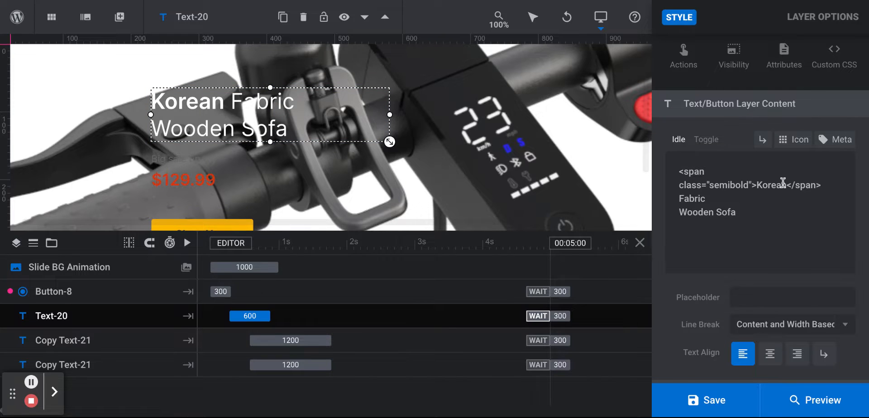
pyautogui.scroll(-4, 782, 184)
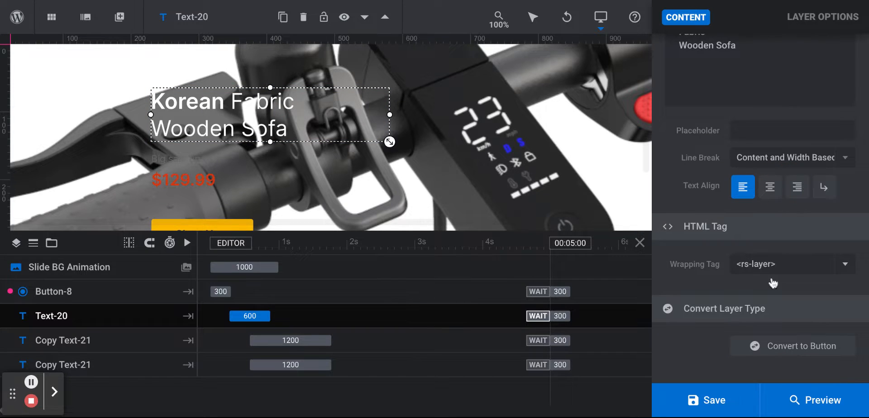
pyautogui.scroll(6, 773, 283)
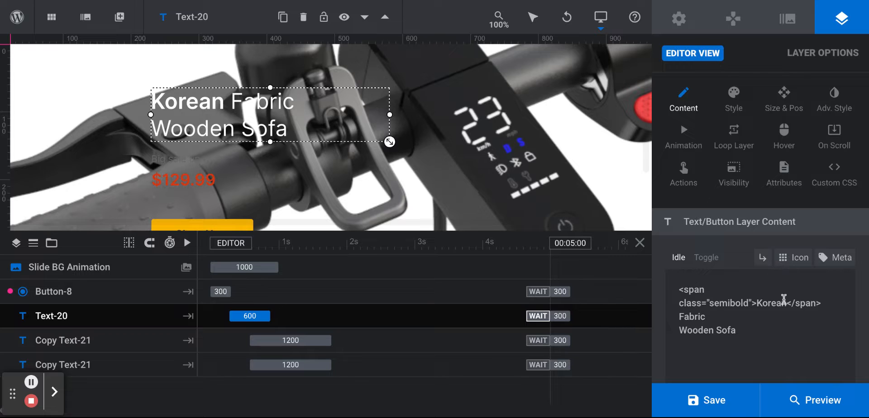
pyautogui.click(786, 301)
pyautogui.press('BackSpace')
pyautogui.press('BackSpace')
pyautogui.press('BackSpace')
pyautogui.press('BackSpace')
pyautogui.press('BackSpace')
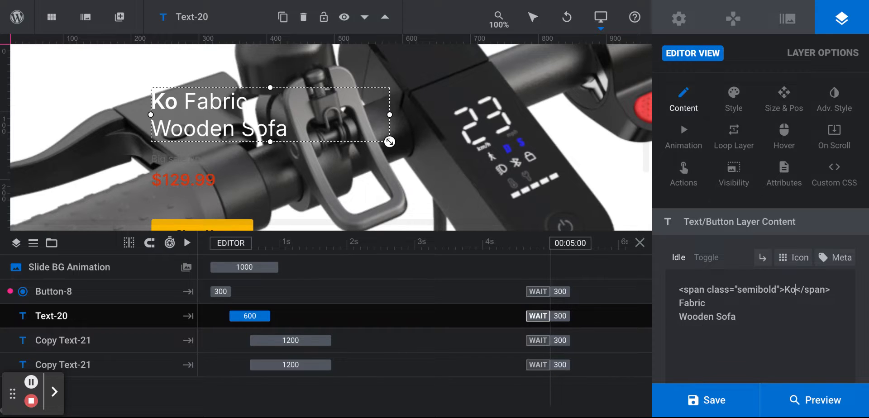
pyautogui.press('BackSpace')
pyautogui.write('E')
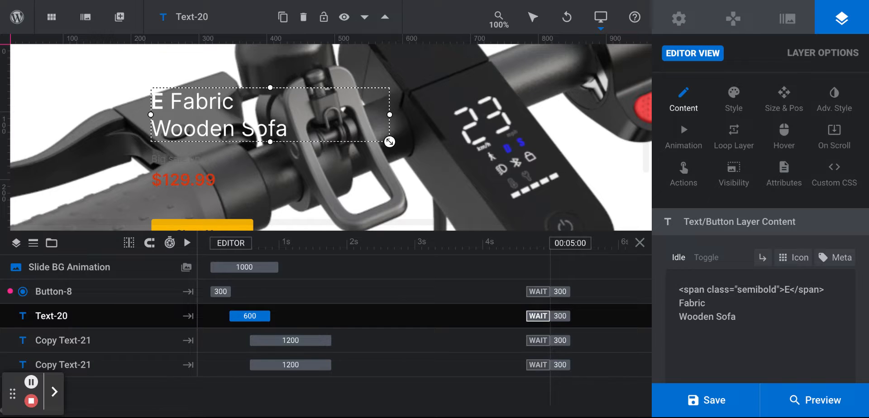
pyautogui.write('lectric')
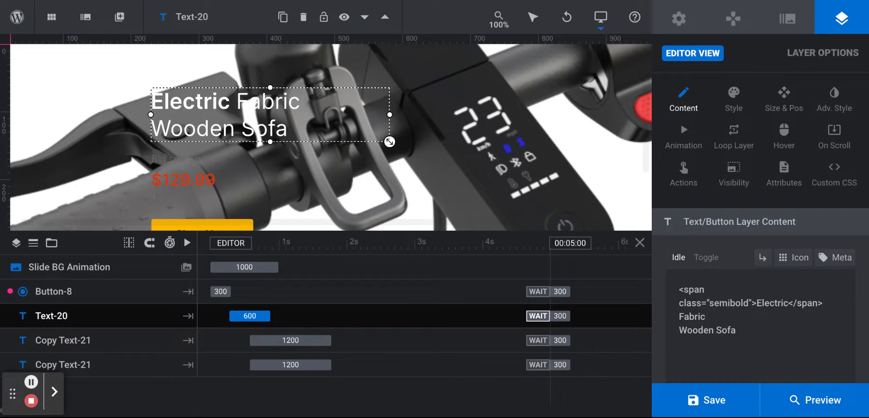
# Step: Replace the word "Fabric" with "Scooter" in the heading layer's content
pyautogui.press('BackSpace')
pyautogui.press('BackSpace')
pyautogui.press('BackSpace')
pyautogui.press('BackSpace')
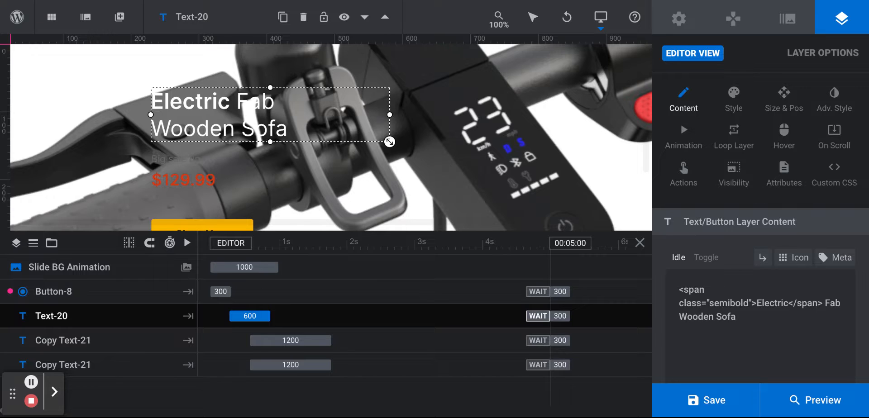
pyautogui.press('BackSpace')
pyautogui.press('BackSpace')
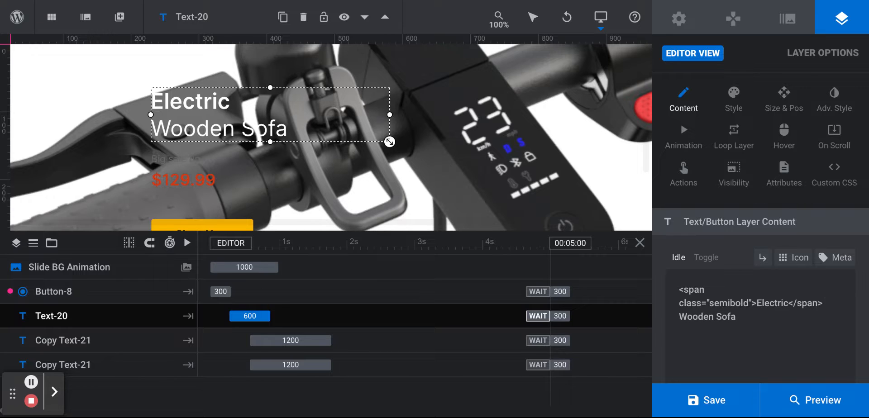
pyautogui.write('Scooter')
# Step: Review the edited heading against the slide background and look through its content settings
pyautogui.scroll(-5, 761, 271)
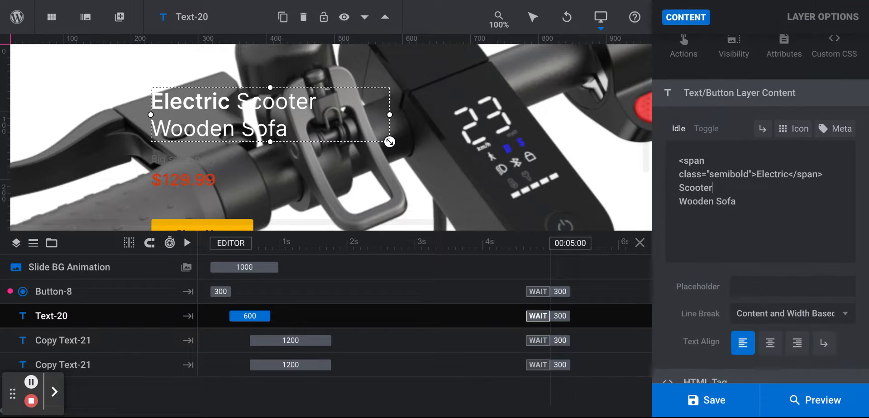
pyautogui.scroll(-1, 561, 154)
pyautogui.scroll(-1, 561, 154)
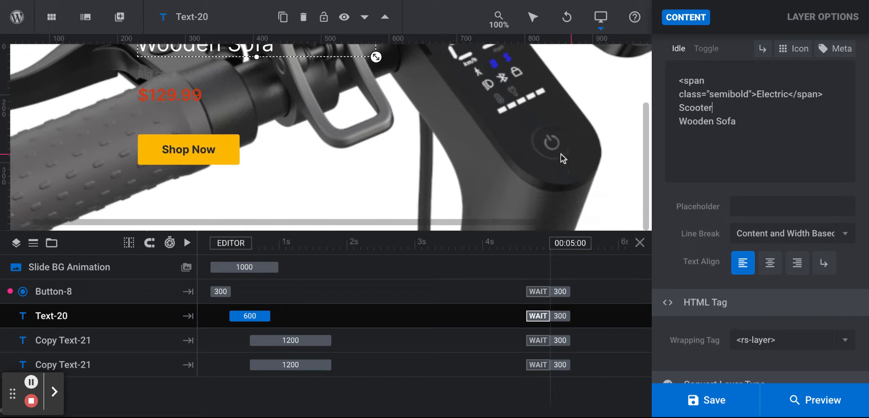
pyautogui.scroll(2, 561, 154)
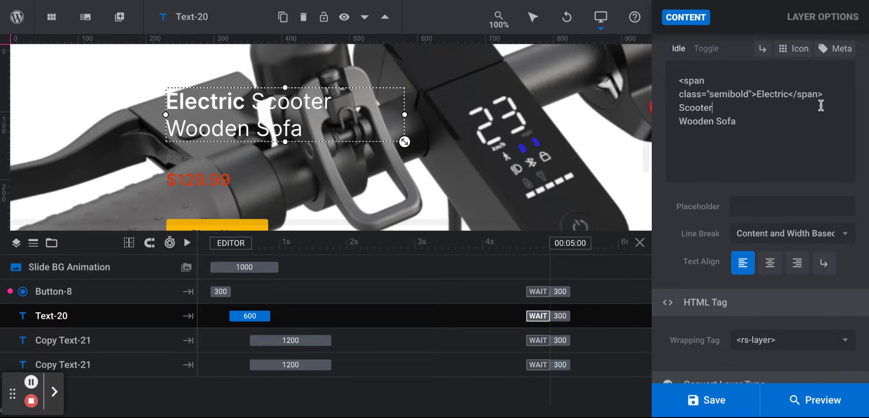
pyautogui.click(317, 130)
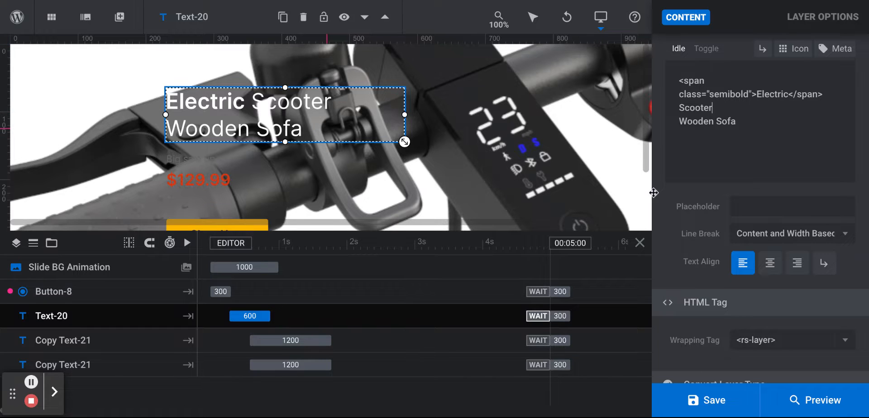
pyautogui.click(736, 124)
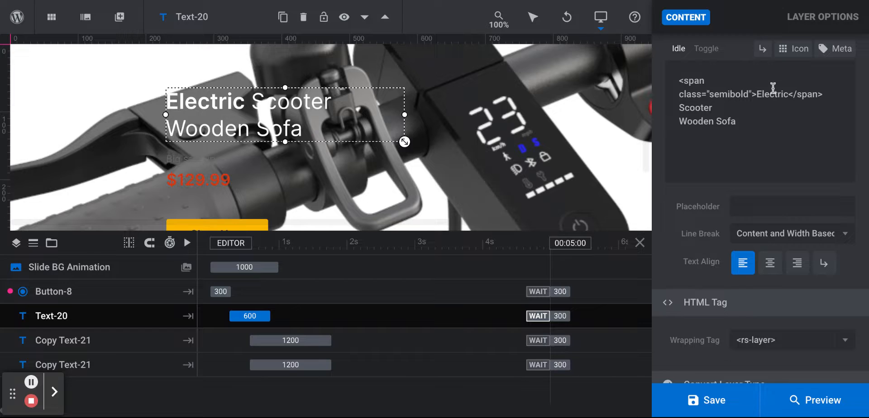
pyautogui.scroll(5, 773, 87)
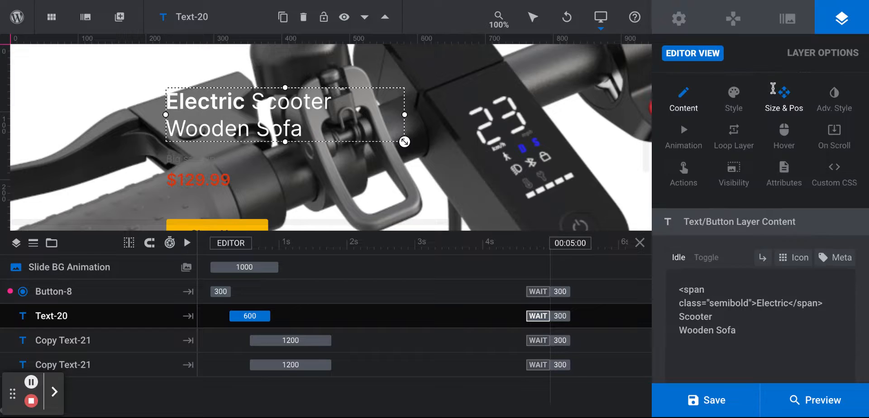
# Step: Try the full-scooter image FBC4025GL_wr_01.jpg from the media library as the slide background and check it against the text layers
pyautogui.click(786, 20)
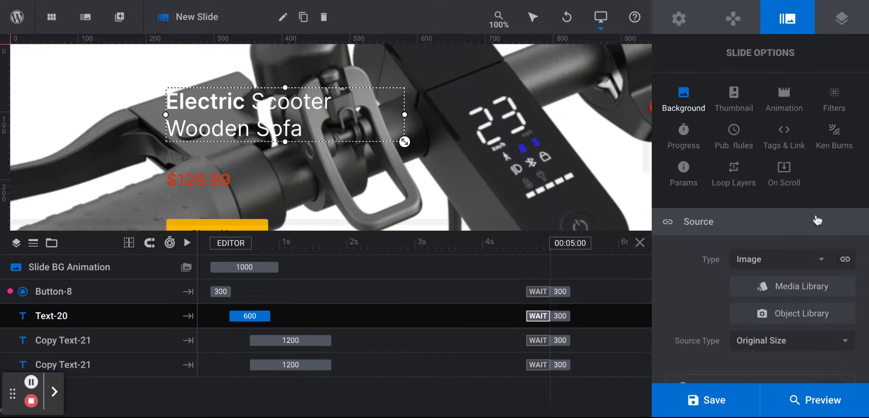
pyautogui.click(805, 287)
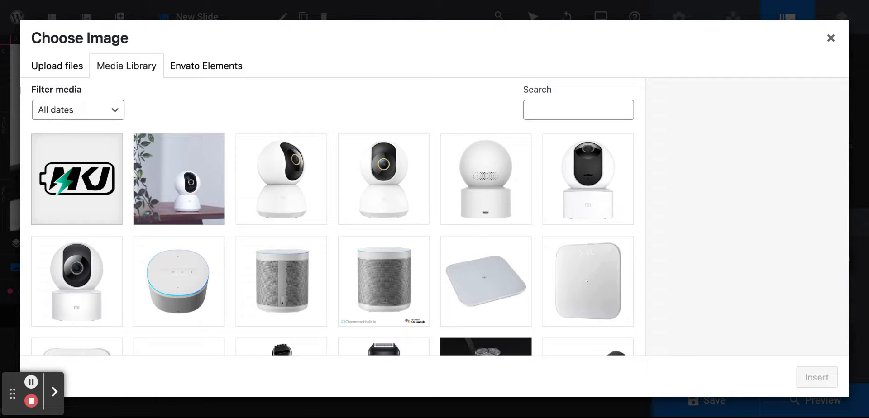
pyautogui.scroll(-6, 547, 202)
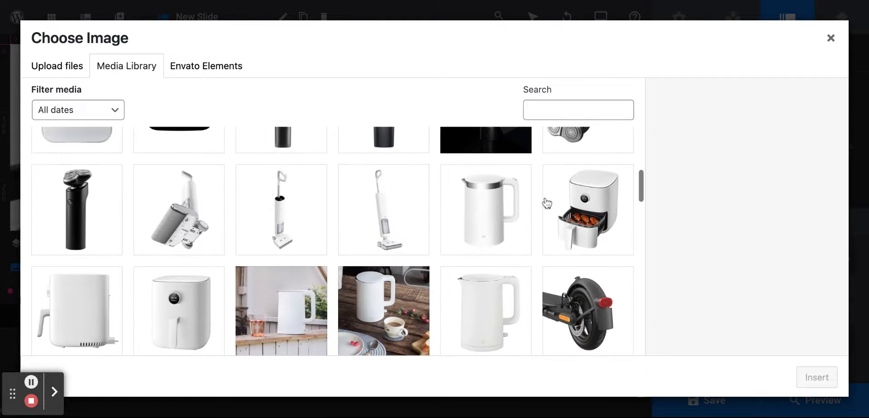
pyautogui.scroll(-5, 547, 202)
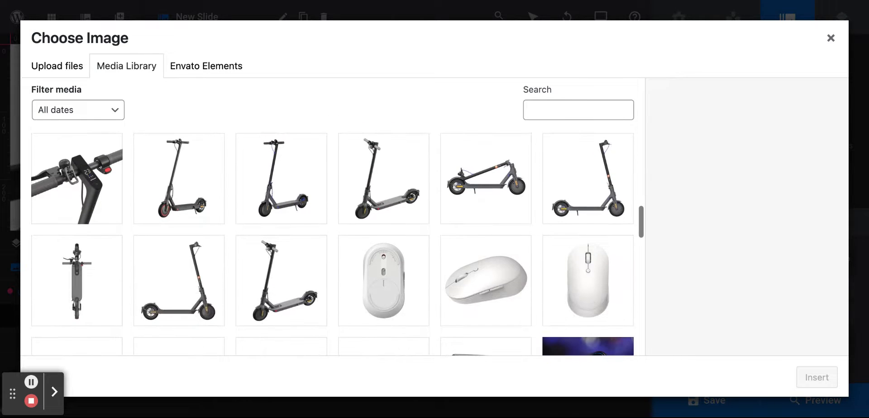
pyautogui.click(190, 197)
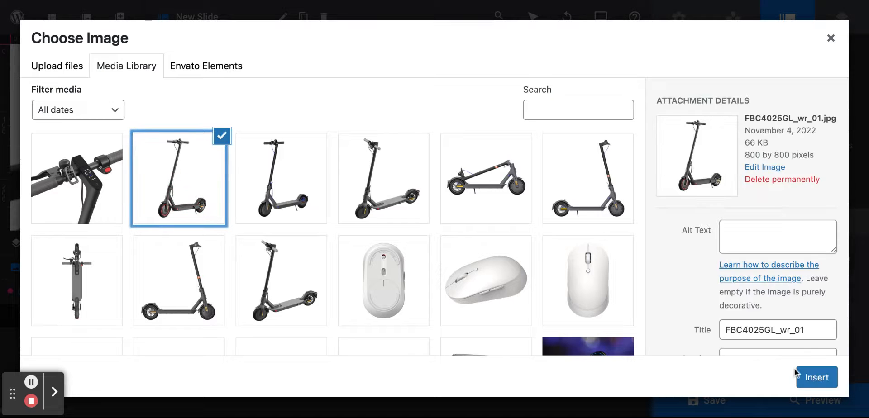
pyautogui.click(807, 378)
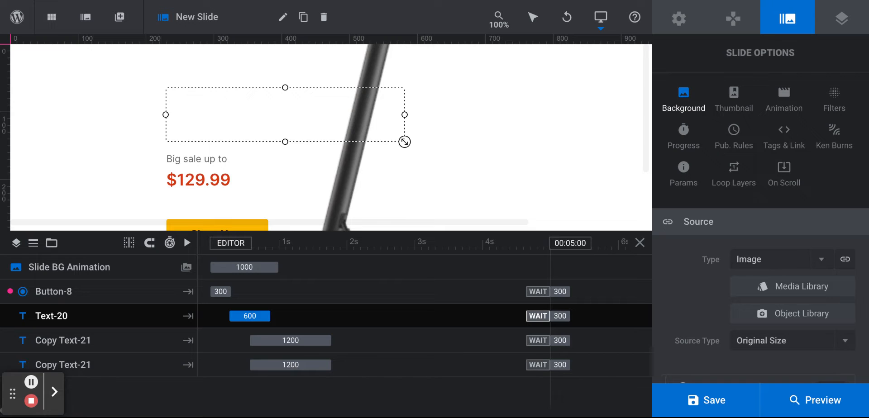
pyautogui.scroll(-3, 564, 139)
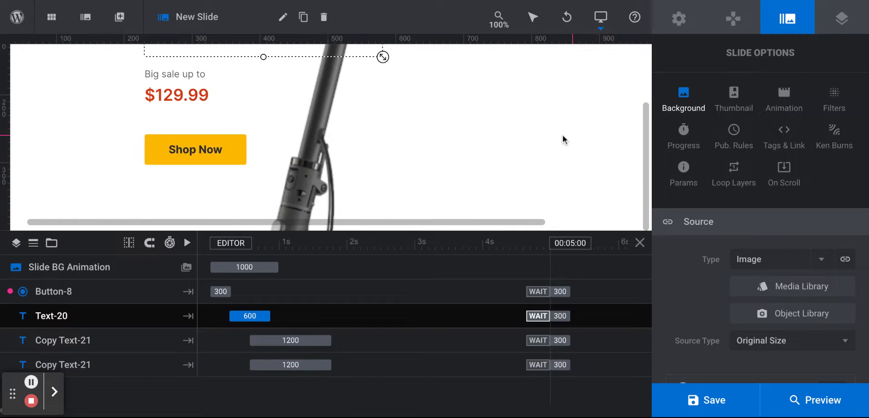
pyautogui.hscroll(1, 564, 140)
pyautogui.hscroll(-1, 564, 140)
pyautogui.scroll(3, 563, 140)
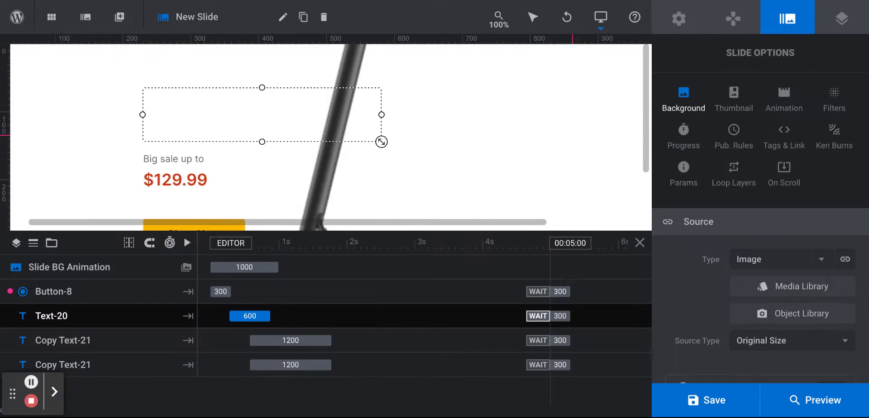
pyautogui.hscroll(-1, 323, 135)
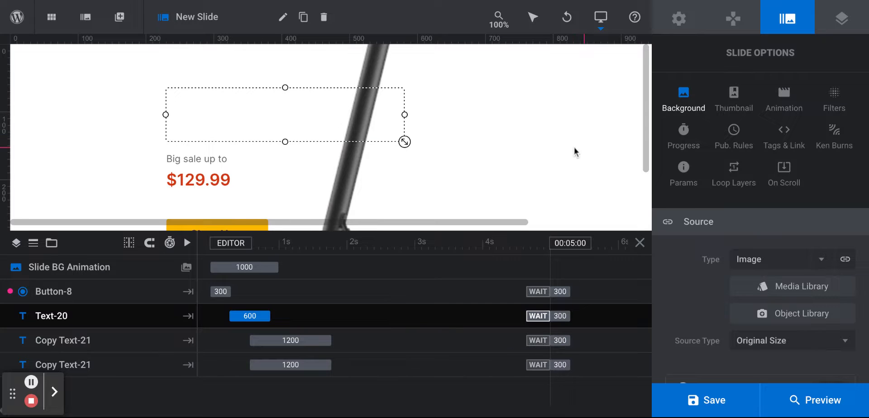
pyautogui.scroll(-3, 574, 150)
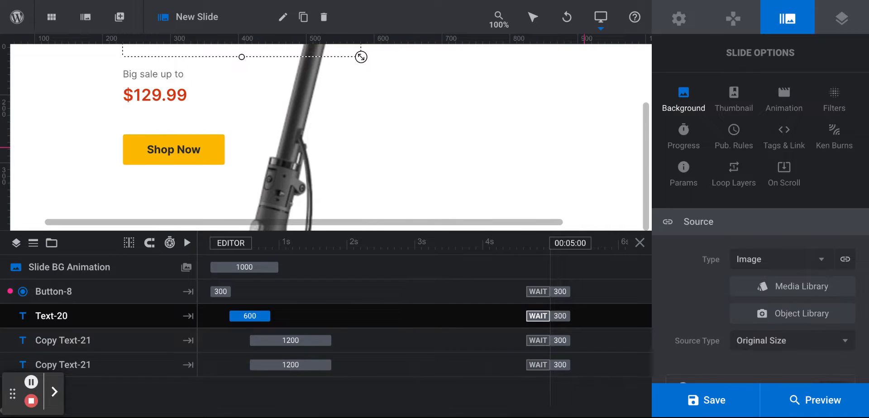
# Step: Try the top-view scooter image from the media library as the slide background and check how it fits the slide
pyautogui.scroll(3, 575, 151)
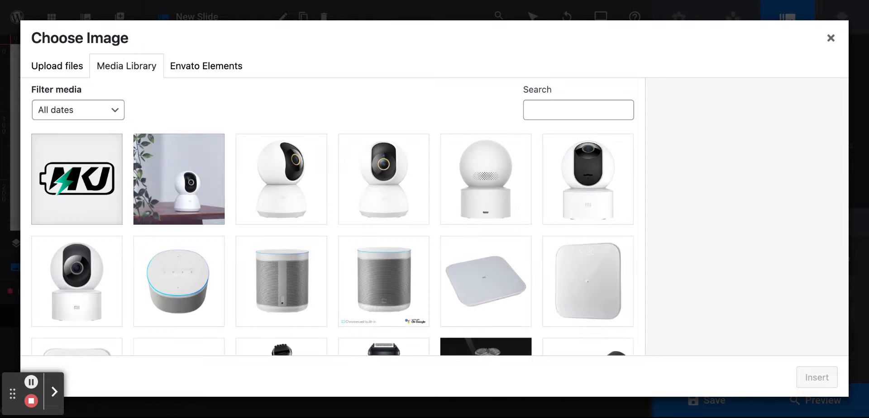
pyautogui.scroll(-10, 349, 286)
pyautogui.scroll(-5, 351, 288)
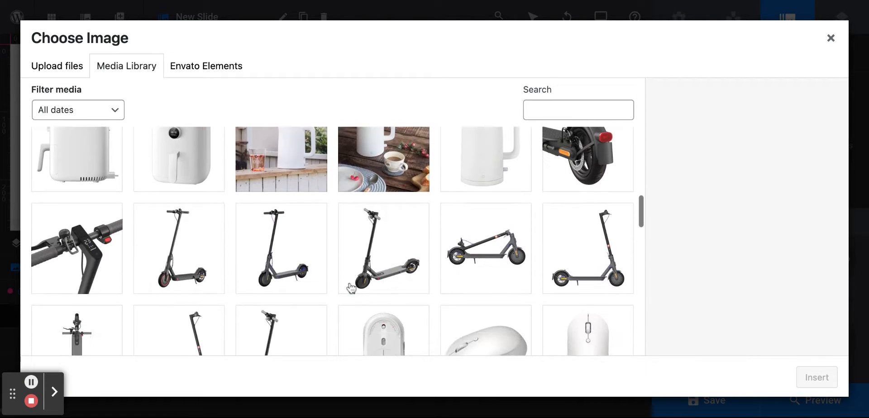
pyautogui.click(91, 267)
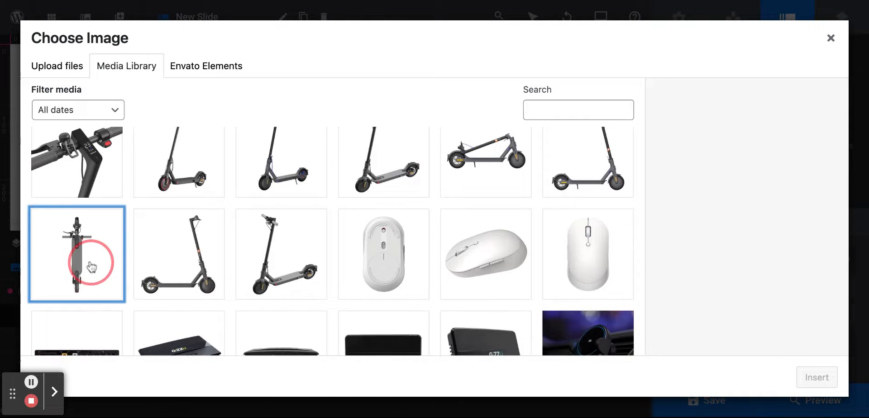
pyautogui.click(810, 383)
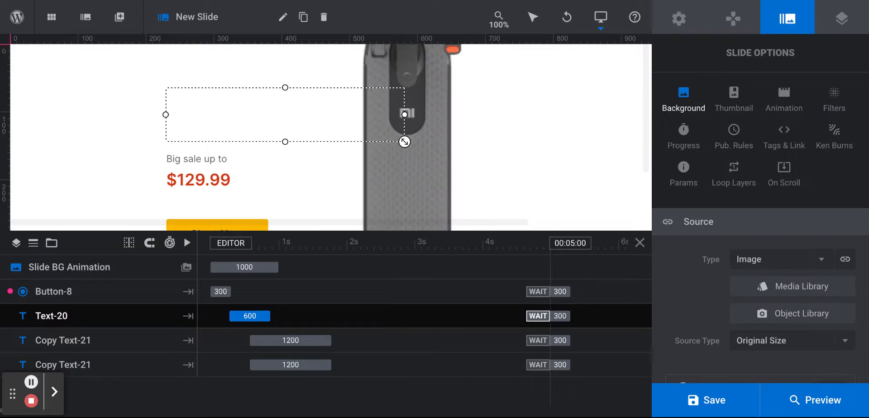
pyautogui.scroll(-2, 611, 155)
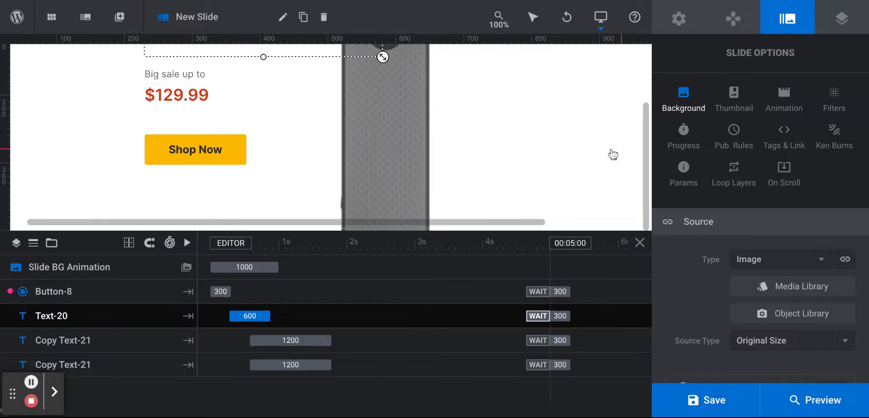
pyautogui.scroll(2, 612, 153)
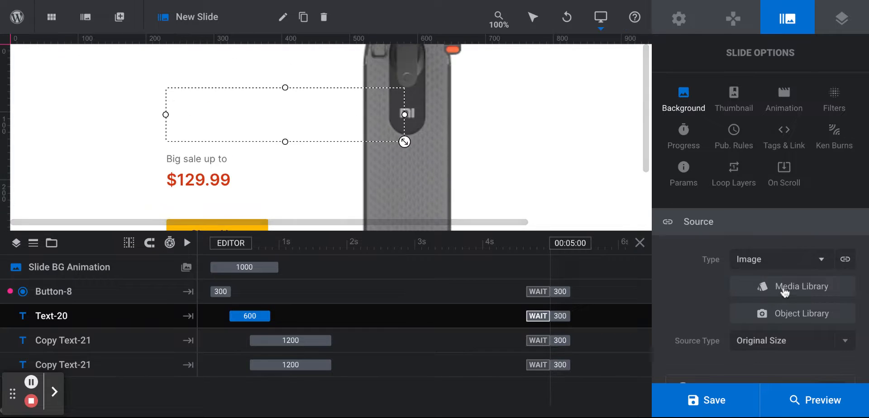
# Step: Set the slide background to the scooter handlebar close-up FBC4025GL_wr_03.jpg from the media library
pyautogui.click(784, 291)
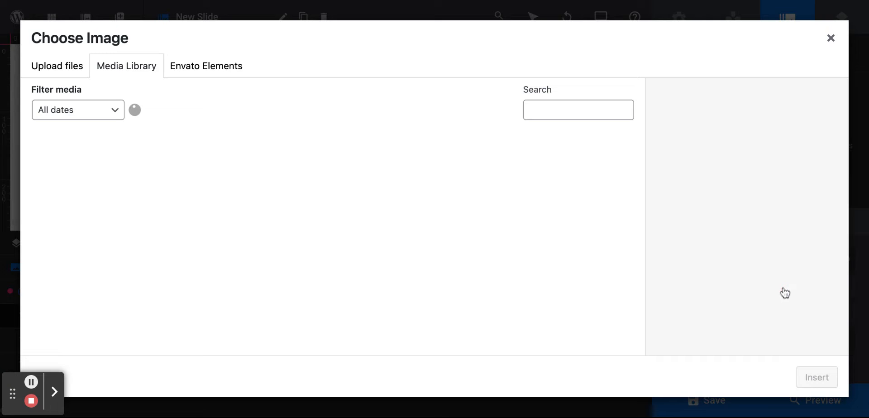
pyautogui.scroll(-10, 332, 237)
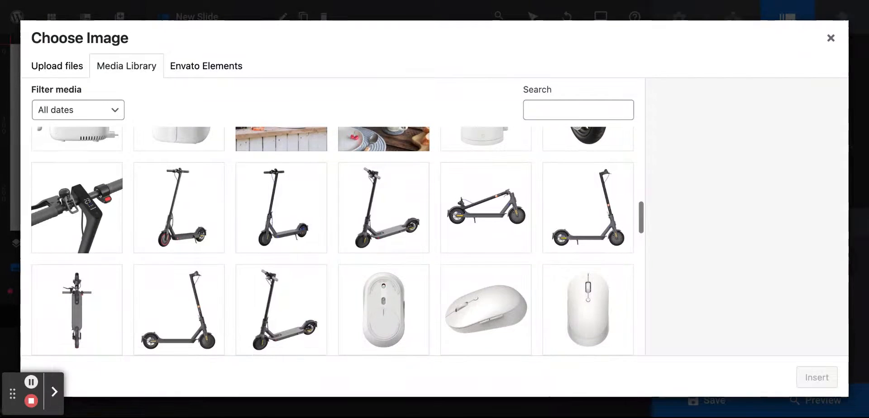
pyautogui.scroll(-1, 99, 232)
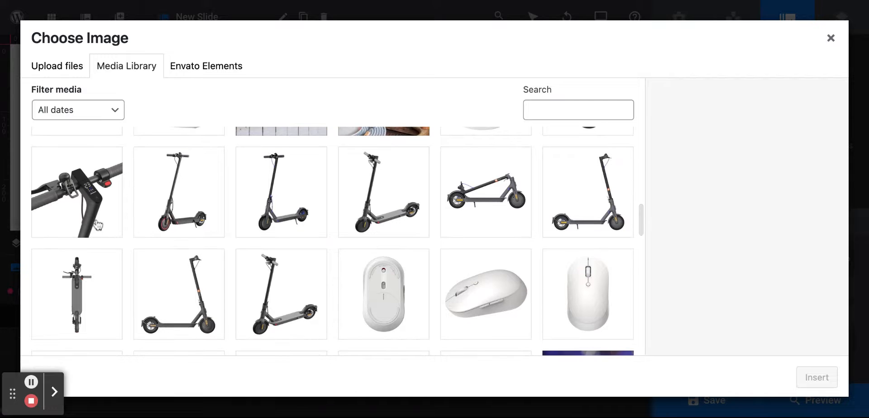
pyautogui.click(98, 232)
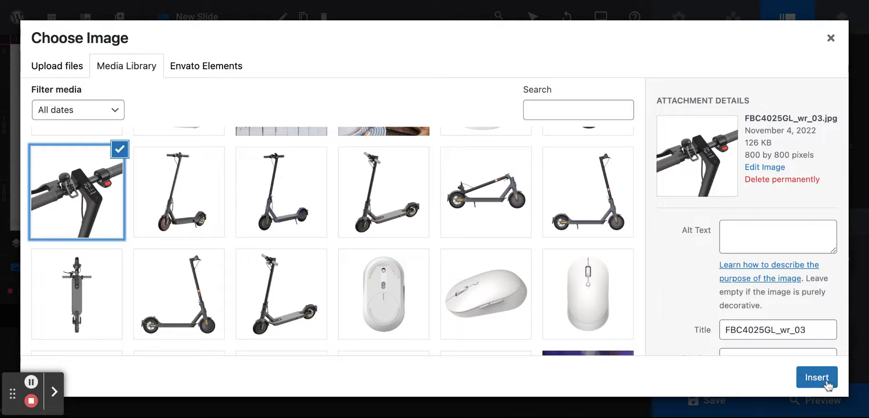
pyautogui.click(804, 378)
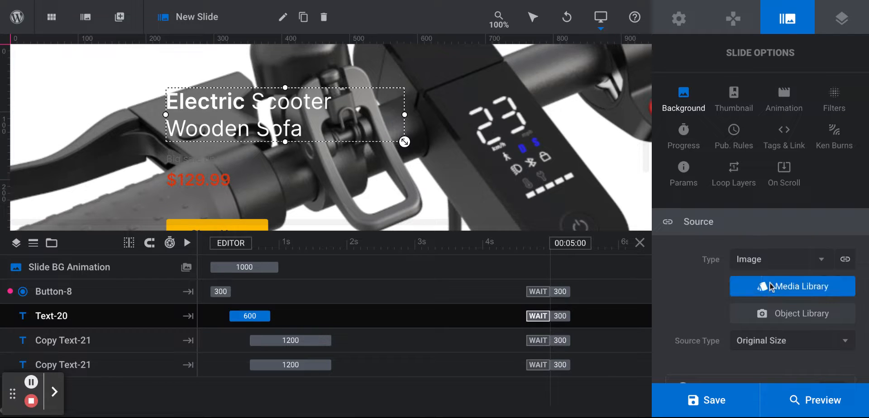
pyautogui.scroll(-10, 770, 282)
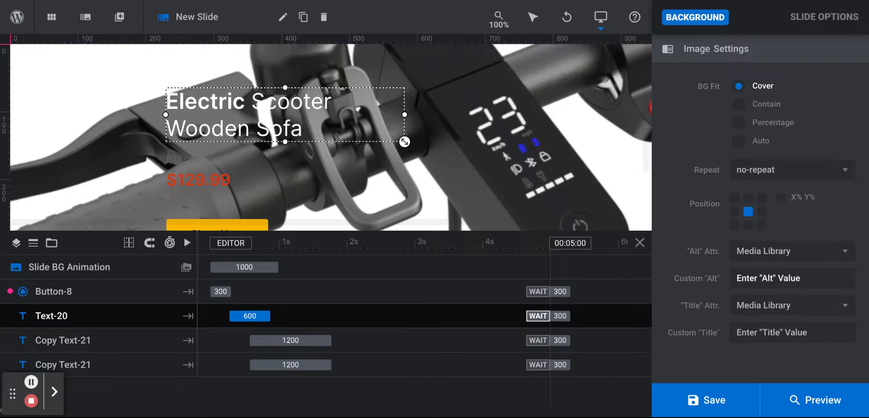
pyautogui.scroll(10, 770, 283)
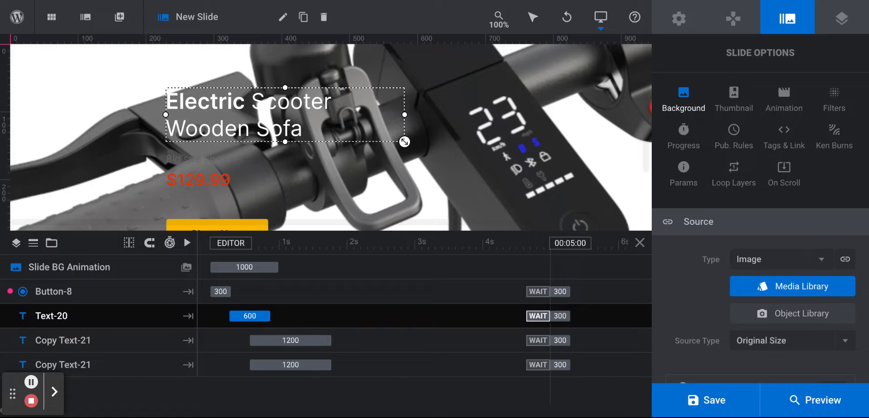
pyautogui.scroll(-3, 783, 80)
pyautogui.scroll(3, 783, 80)
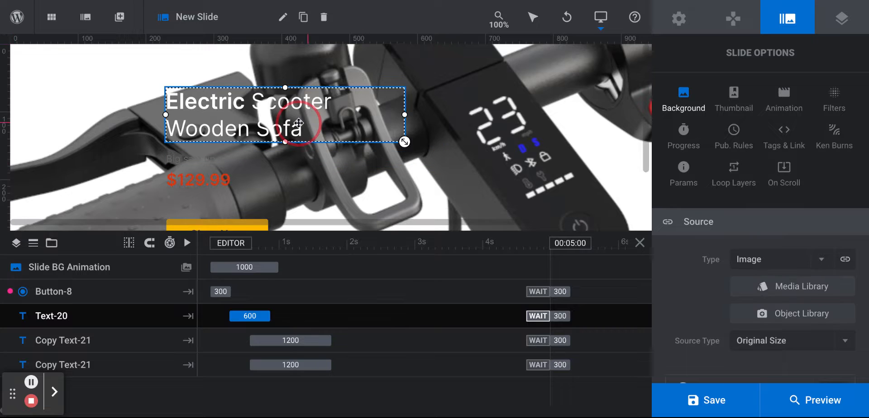
# Step: Replace the word "Wooden" with "Scooter" in the second line of the heading layer's content
pyautogui.click(299, 123)
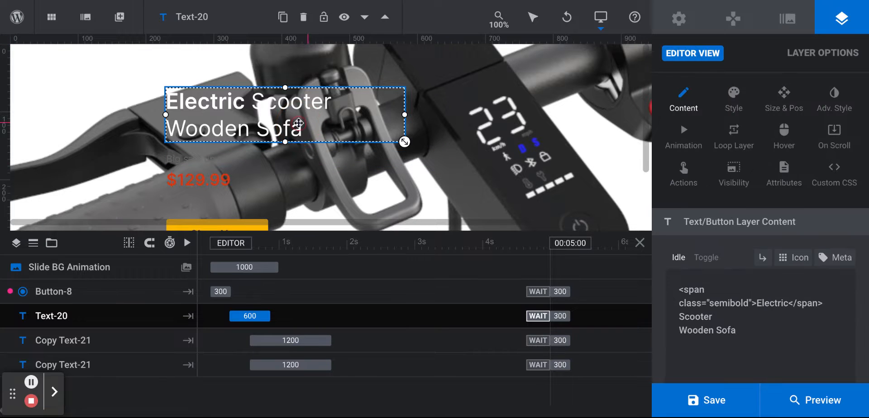
pyautogui.click(712, 327)
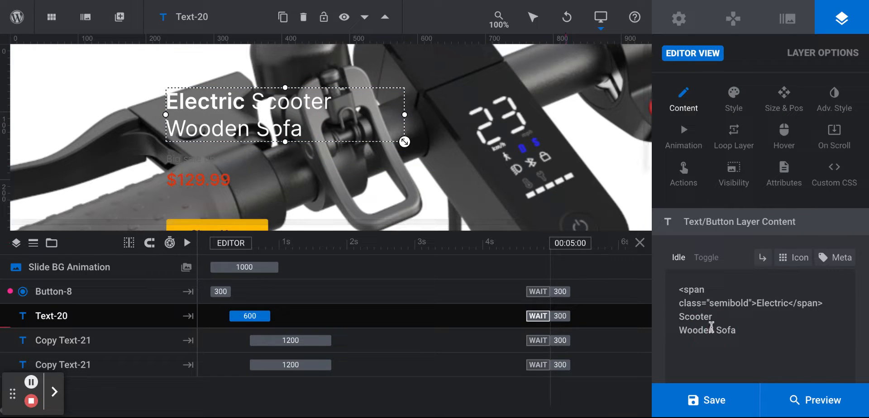
pyautogui.press('BackSpace')
pyautogui.press('BackSpace')
pyautogui.press('BackSpace')
pyautogui.press('BackSpace')
pyautogui.press('BackSpace')
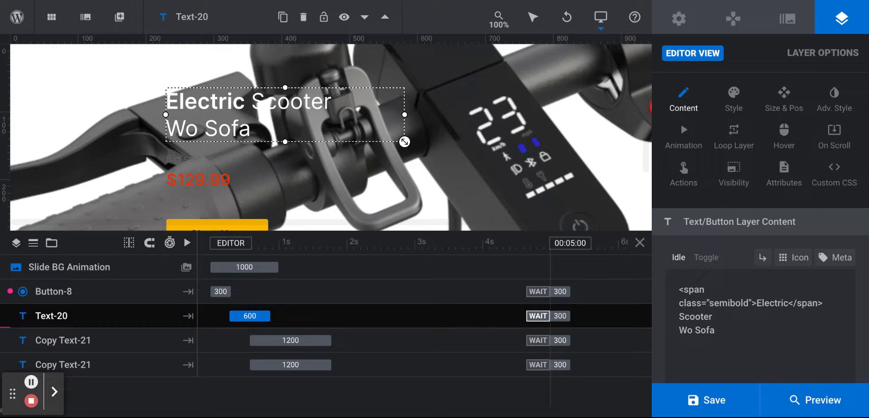
pyautogui.press('BackSpace')
pyautogui.write('SAcoo')
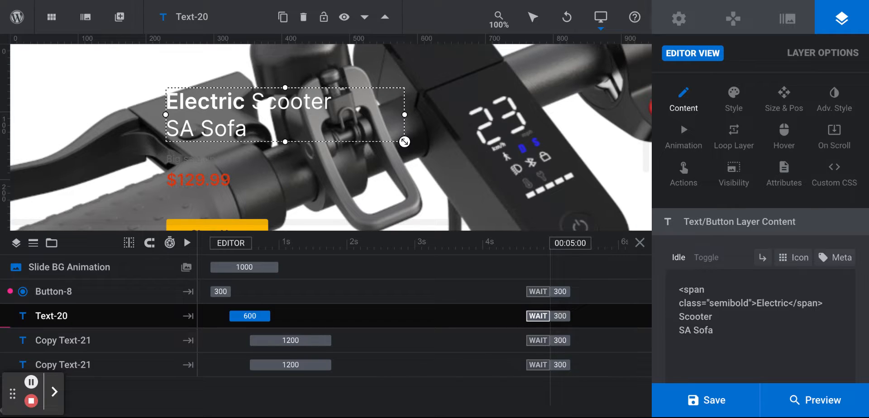
pyautogui.write('ter')
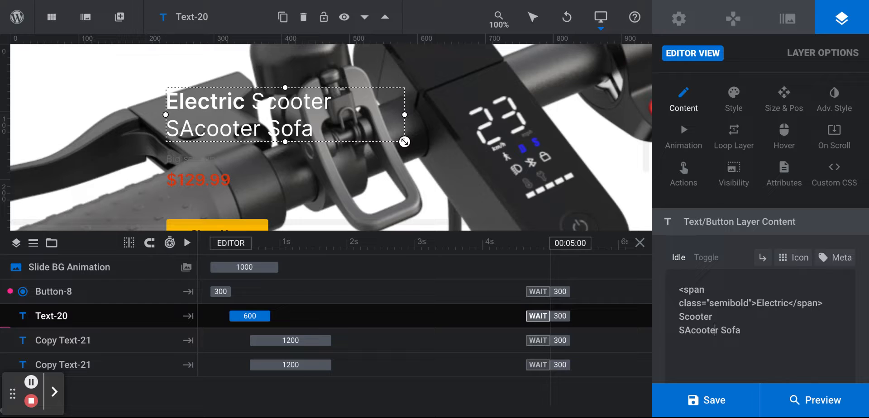
pyautogui.press('Left')
pyautogui.press('Left')
pyautogui.press('BackSpace')
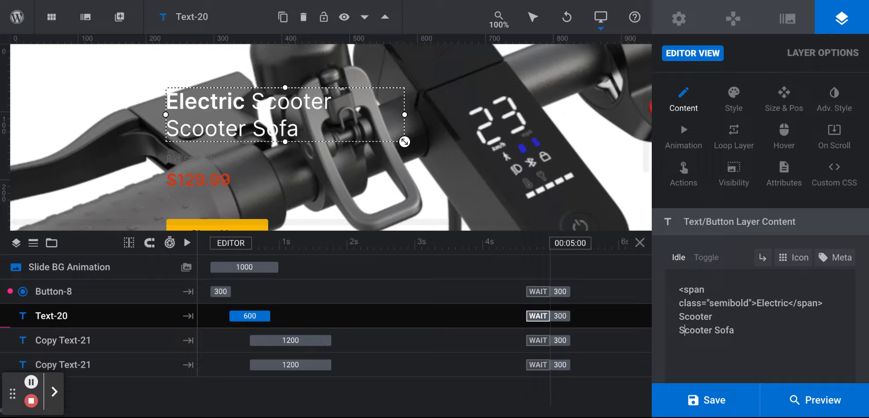
# Step: Remove the word "Scooter" that follows the "Electric" span on the heading's first line, keeping the second line as is
pyautogui.click(713, 318)
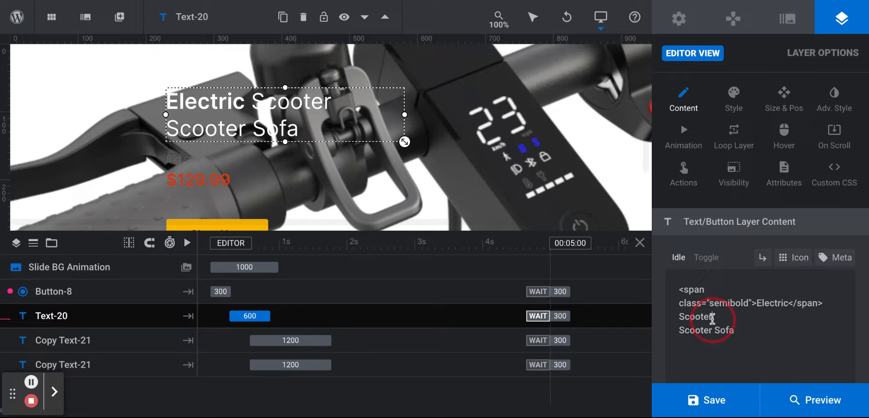
pyautogui.press('BackSpace')
pyautogui.press('BackSpace')
pyautogui.press('BackSpace')
pyautogui.press('BackSpace')
pyautogui.press('BackSpace')
pyautogui.press('BackSpace')
pyautogui.press('BackSpace')
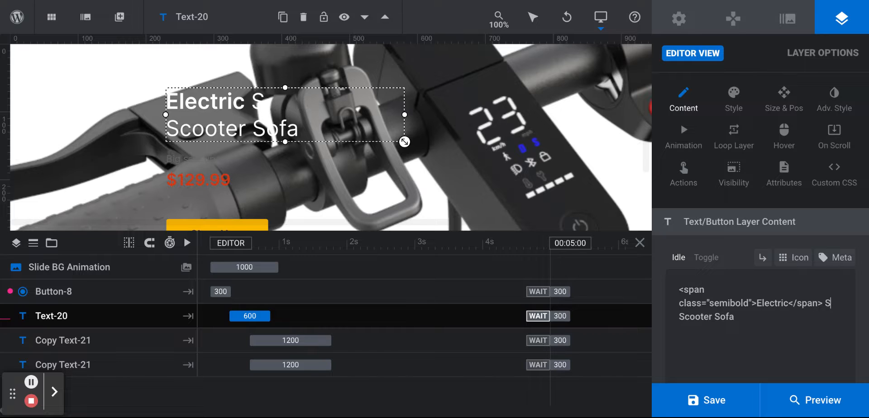
# Step: Delete the word "Sofa" from the heading's second line
pyautogui.click(742, 317)
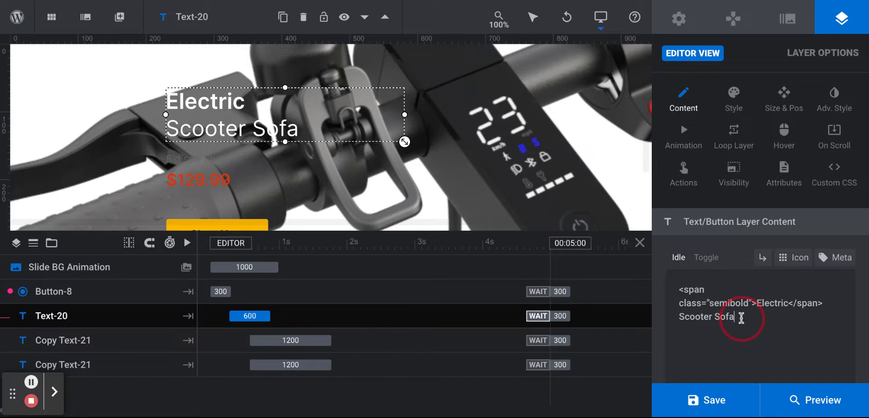
pyautogui.press('BackSpace')
pyautogui.press('BackSpace')
pyautogui.press('BackSpace')
pyautogui.press('BackSpace')
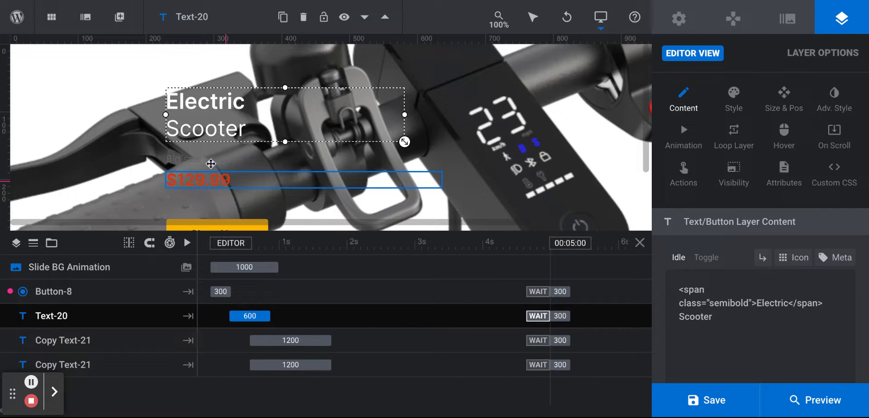
# Step: Replace the price text below the Electric Scooter heading with "R12,999.00"
pyautogui.click(213, 179)
pyautogui.click(211, 164)
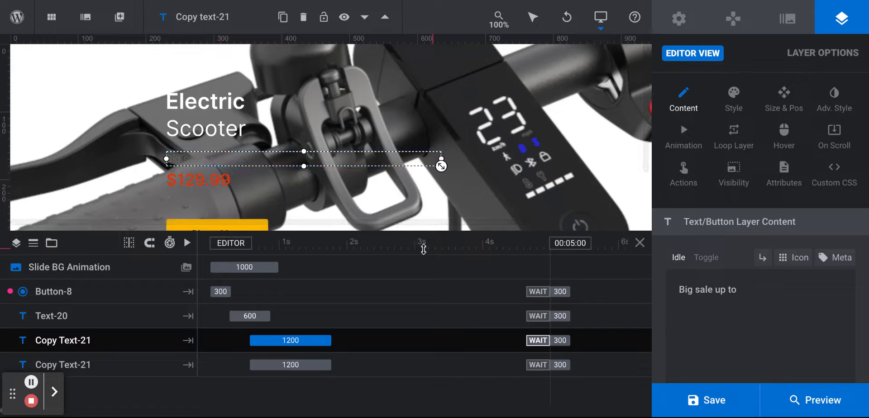
pyautogui.click(223, 181)
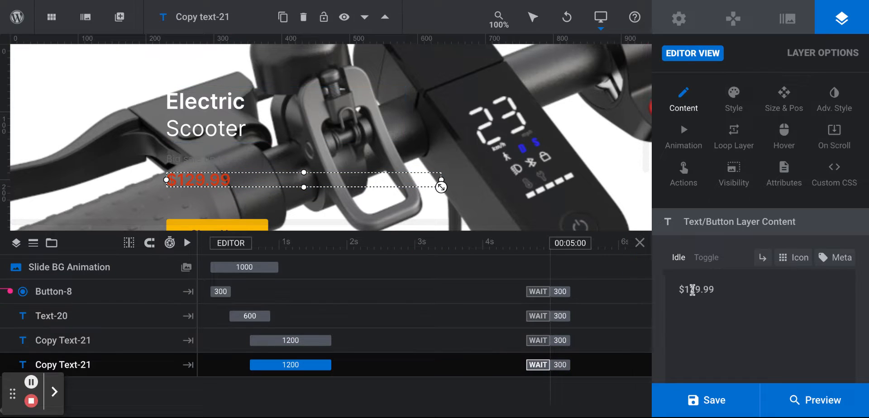
pyautogui.click(688, 290)
pyautogui.press('End')
pyautogui.press('Left')
pyautogui.press('Left')
pyautogui.press('Left')
pyautogui.press('Left')
pyautogui.press('BackSpace')
pyautogui.write('R')
pyautogui.moveTo(721, 286); pyautogui.dragTo(676, 283)
pyautogui.write('R12,999.00')
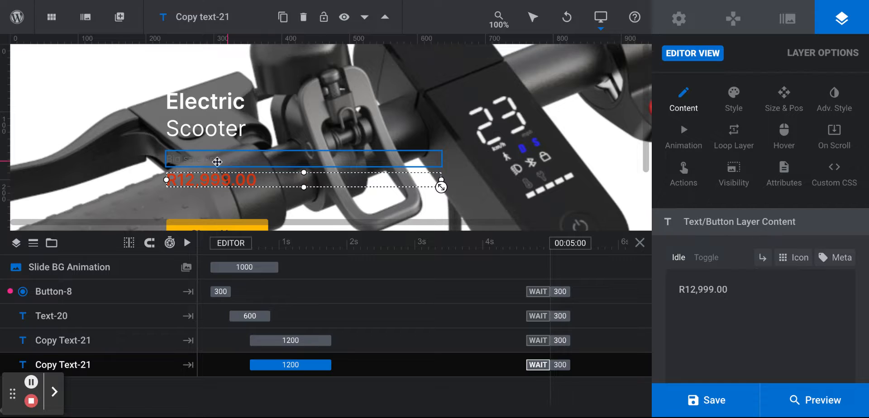
# Step: Delete the "Big sale up to" text layer above the price
pyautogui.click(217, 162)
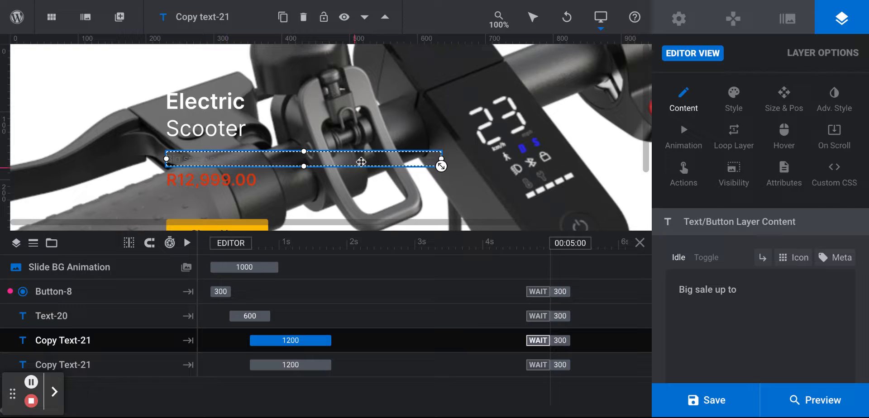
pyautogui.rightClick(429, 157)
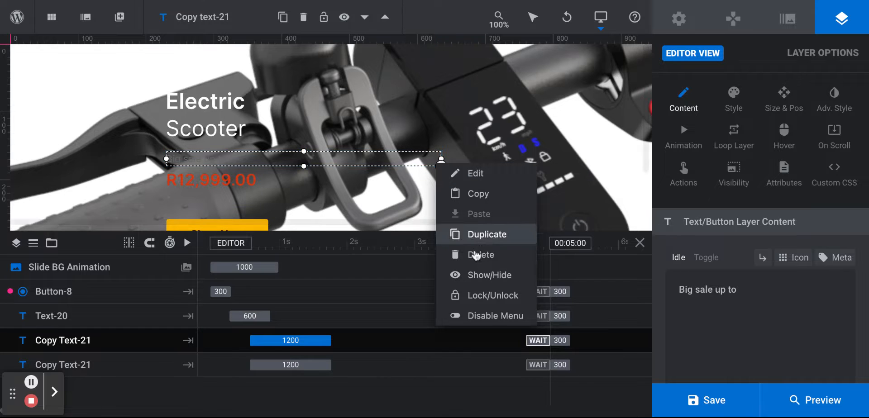
pyautogui.click(476, 255)
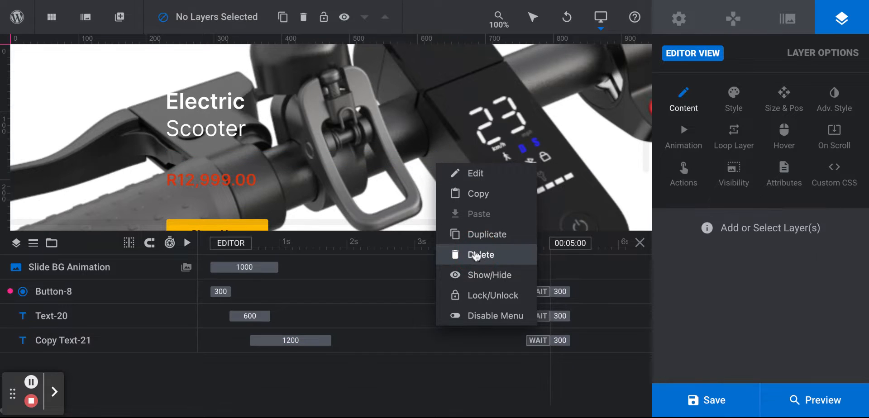
pyautogui.click(313, 146)
# Step: Open the Simple Link action assigned to the "Shop Now" button layer
pyautogui.scroll(-1, 314, 146)
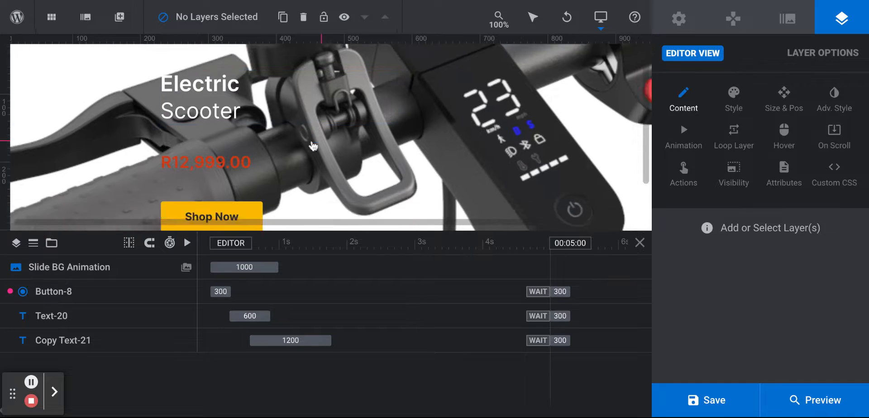
pyautogui.scroll(-2, 313, 146)
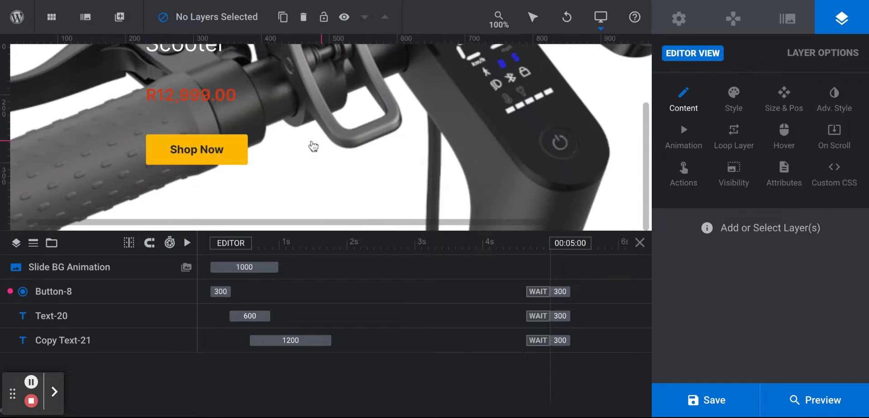
pyautogui.click(226, 152)
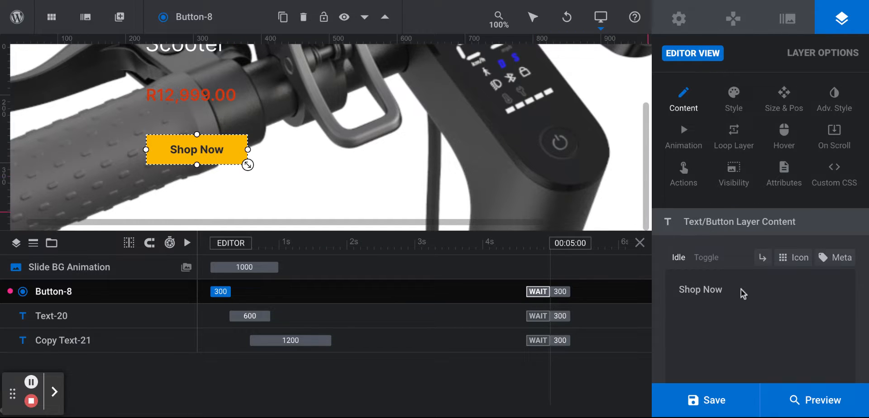
pyautogui.scroll(-3, 740, 289)
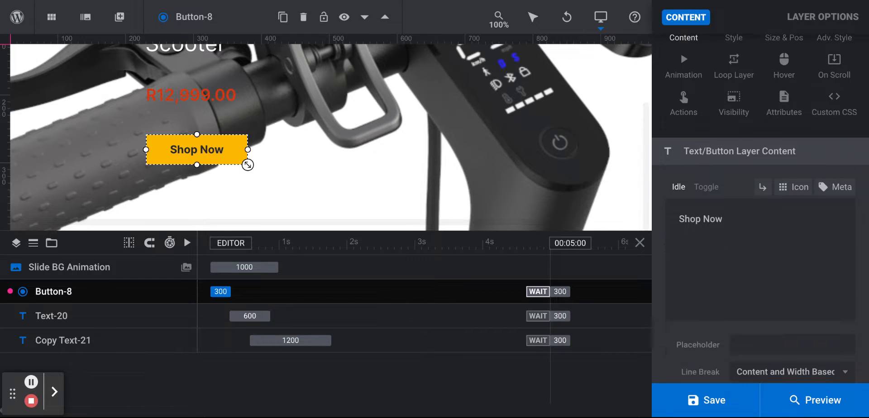
pyautogui.scroll(-5, 760, 227)
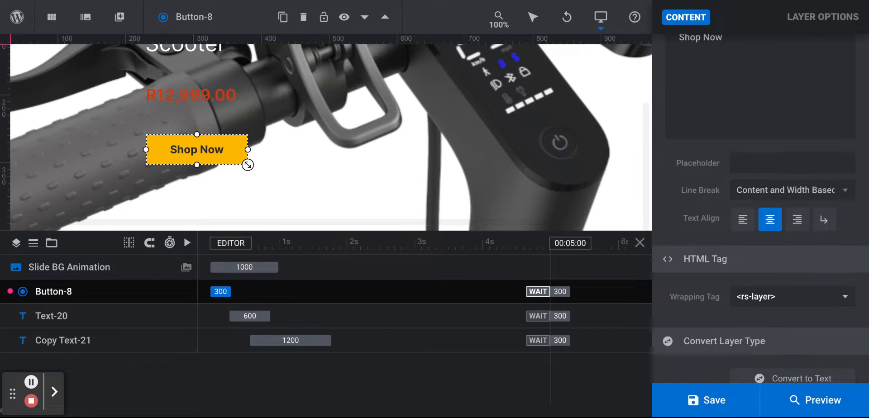
pyautogui.scroll(-1, 761, 226)
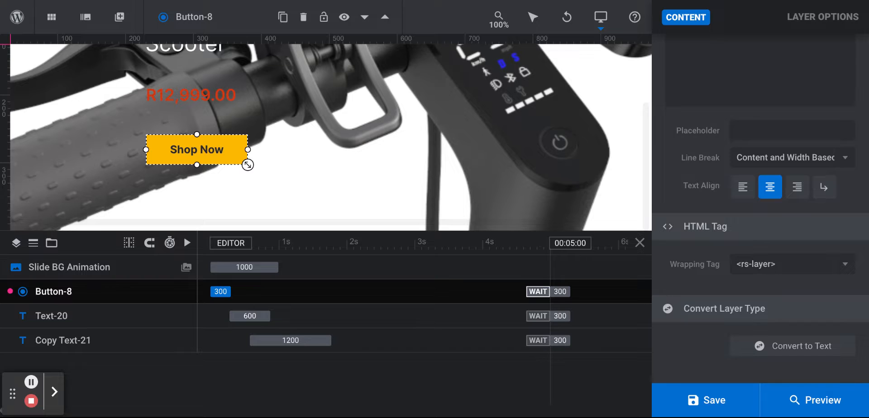
pyautogui.scroll(8, 761, 208)
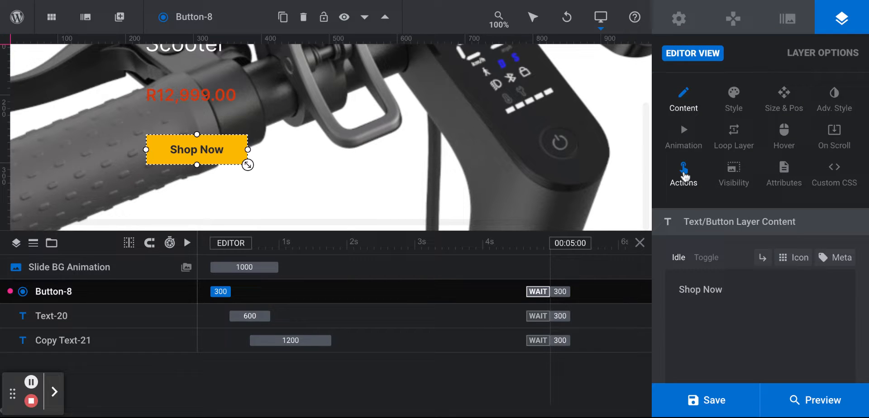
pyautogui.click(684, 176)
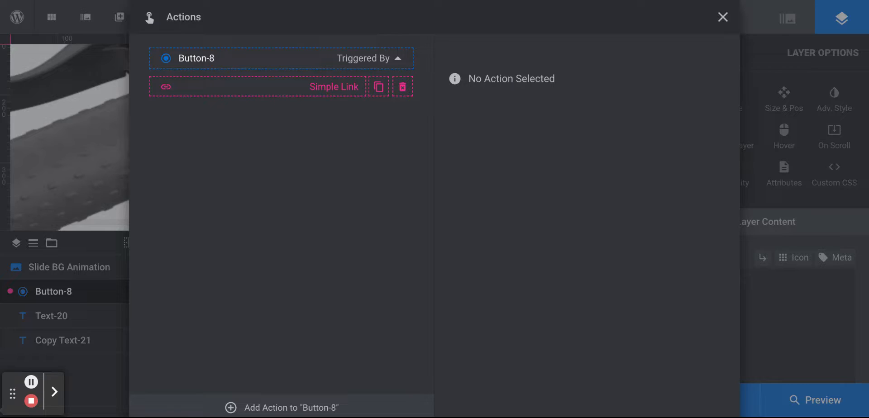
pyautogui.click(267, 93)
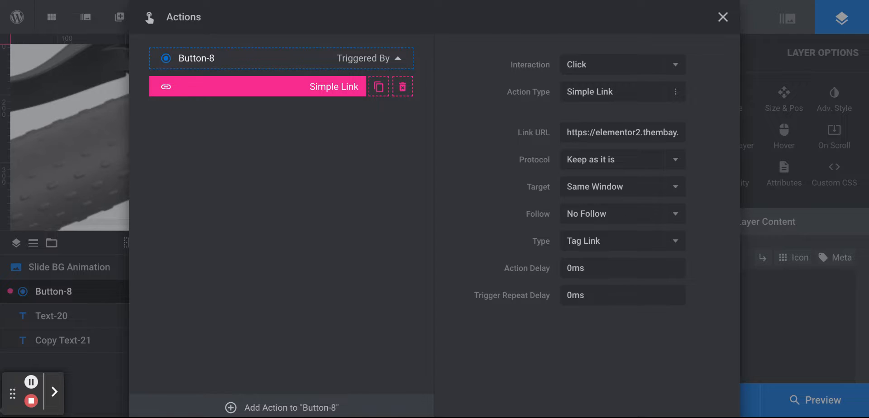
pyautogui.click(277, 91)
pyautogui.click(567, 132)
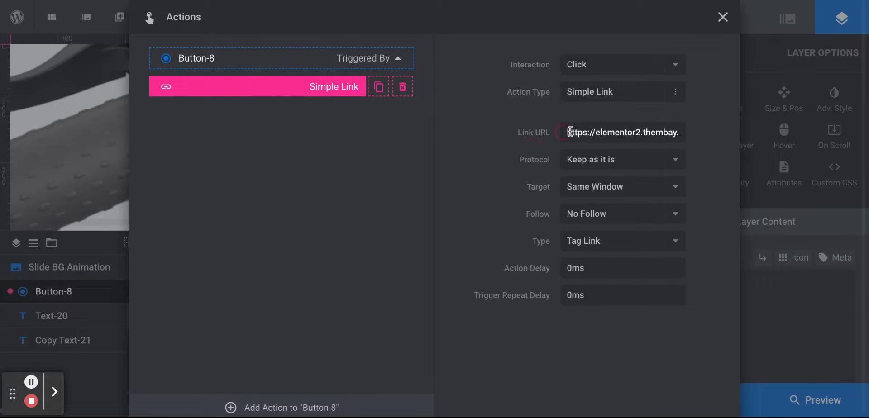
pyautogui.tripleClick(569, 131)
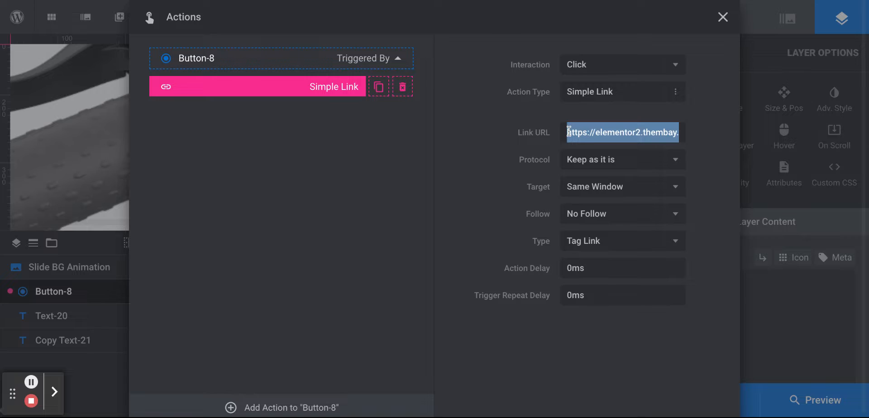
pyautogui.hotkey('ctrl', 'v')
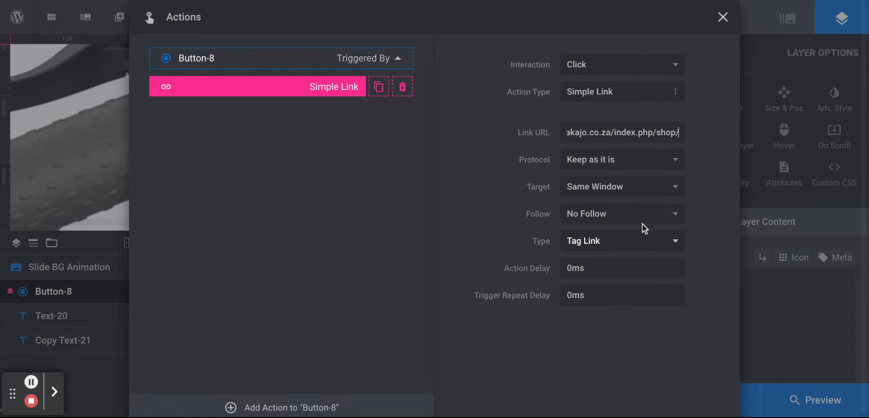
pyautogui.click(339, 316)
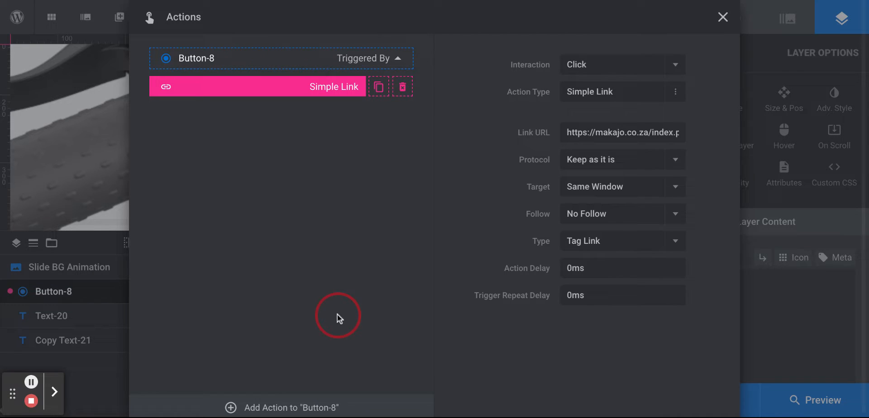
pyautogui.click(770, 327)
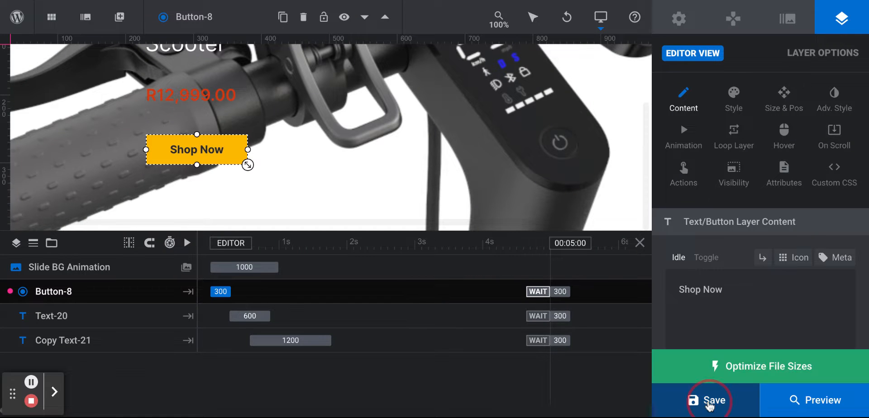
pyautogui.click(710, 405)
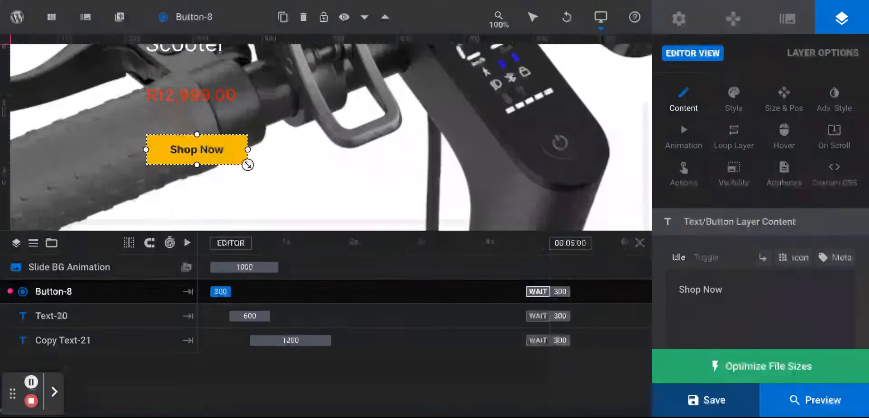
# Step: Switch to slide #2 and set its background to the Gizzu device image GU30W_wr_01.jpg from the media library
pyautogui.moveTo(85, 24)
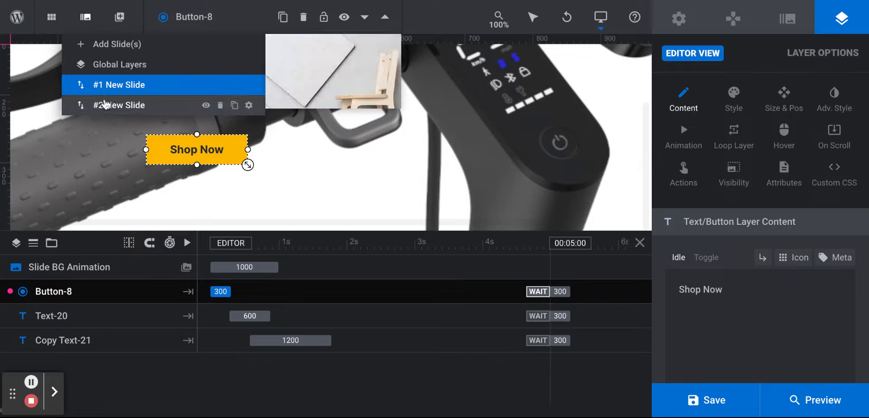
pyautogui.click(106, 105)
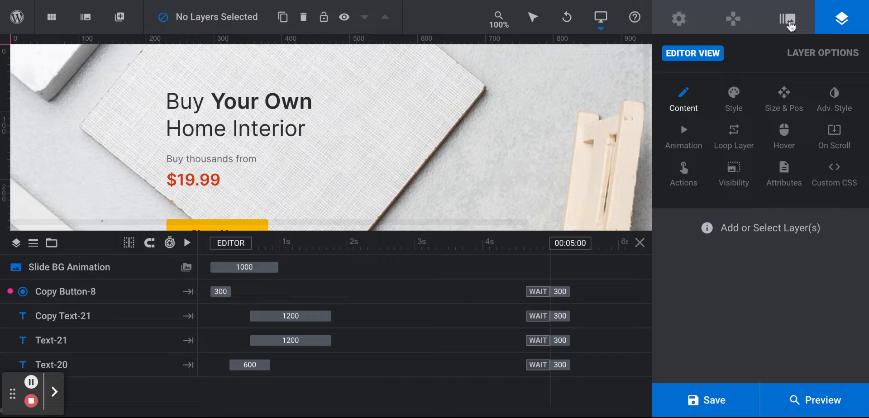
pyautogui.click(791, 26)
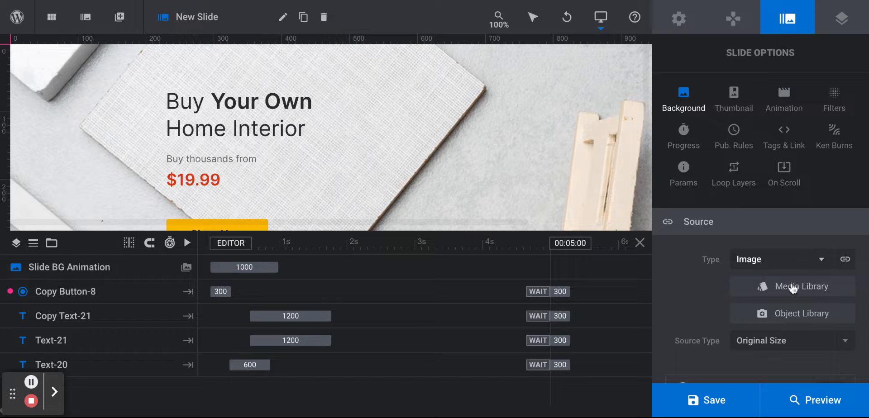
pyautogui.click(793, 288)
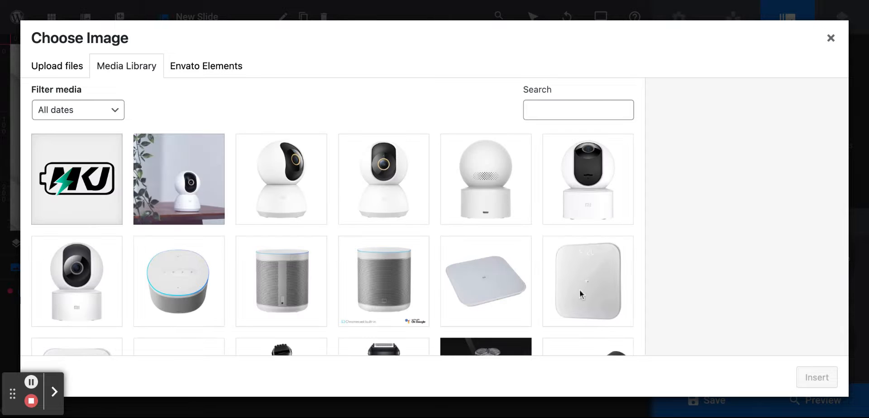
pyautogui.scroll(-10, 537, 290)
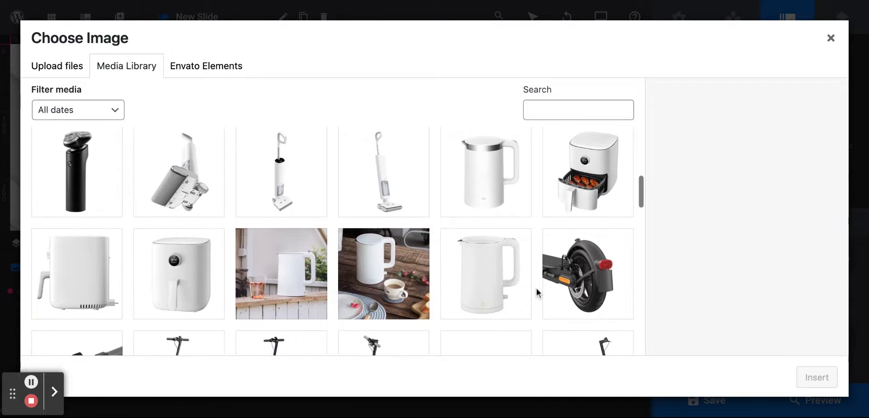
pyautogui.scroll(-5, 536, 286)
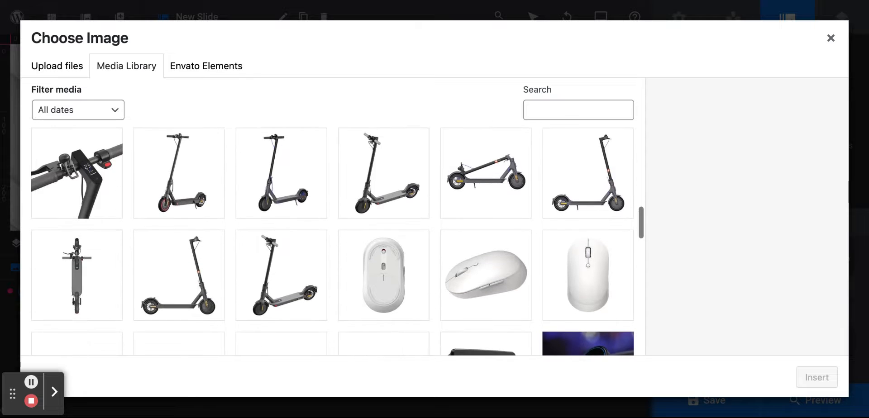
pyautogui.scroll(-5, 332, 241)
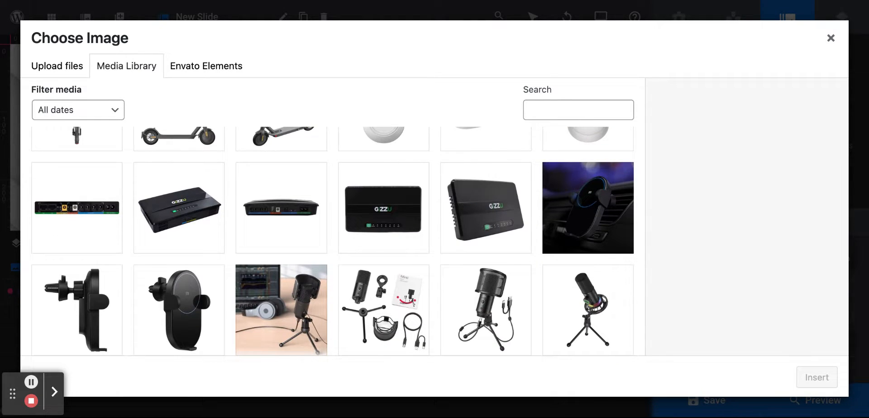
pyautogui.click(486, 214)
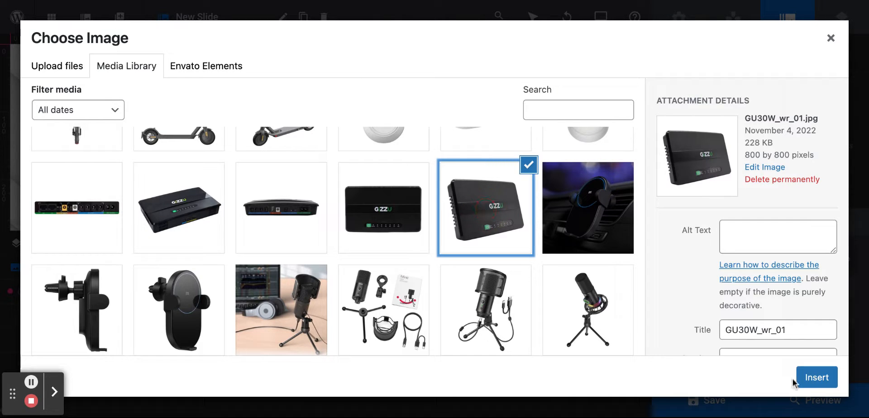
pyautogui.click(810, 384)
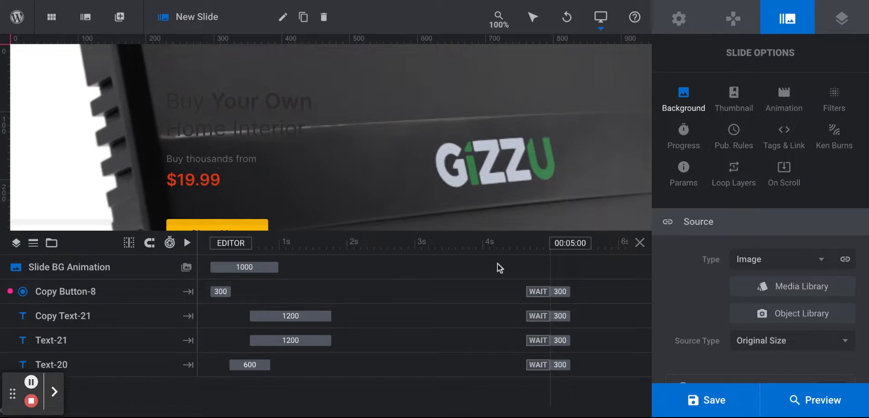
# Step: Set the text color of the "Buy Your Own Home Interior" heading layer to white, #ffffff
pyautogui.click(271, 114)
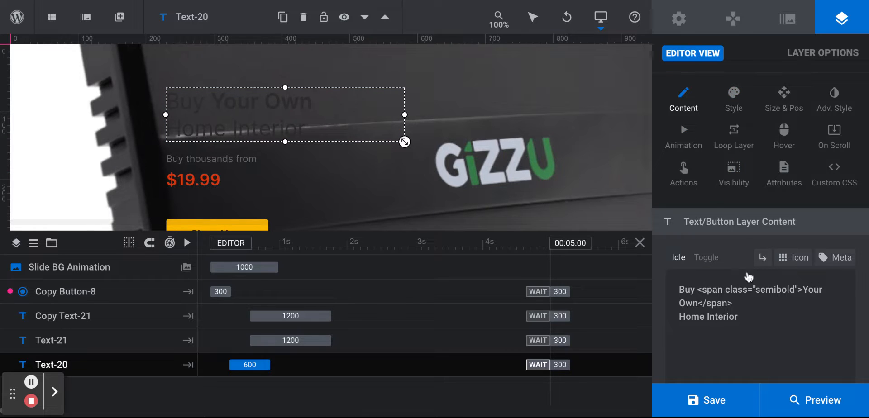
pyautogui.scroll(-6, 749, 277)
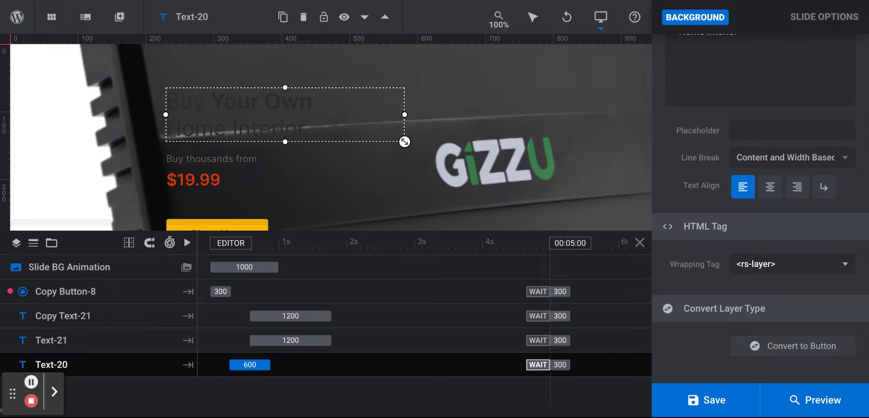
pyautogui.scroll(5, 760, 208)
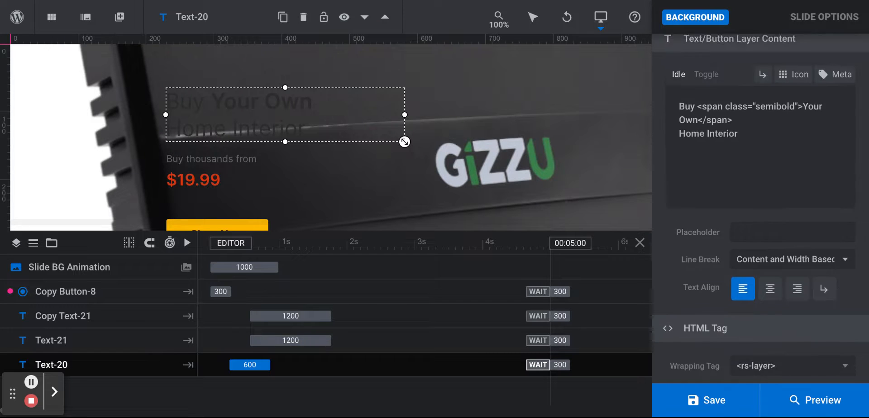
pyautogui.scroll(2, 760, 208)
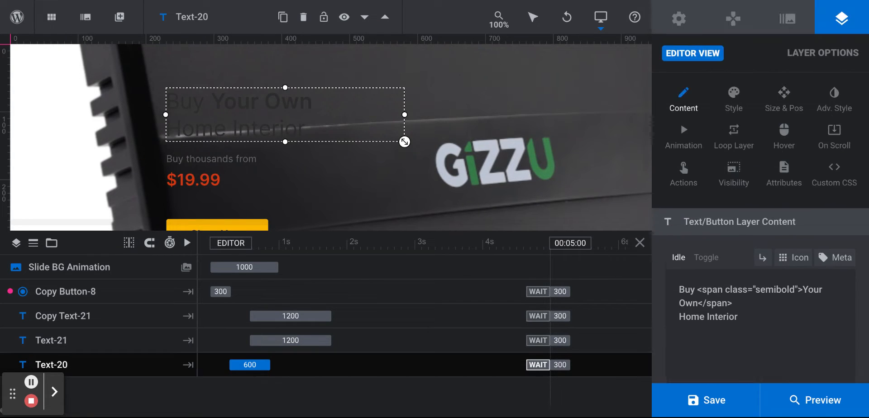
pyautogui.click(734, 104)
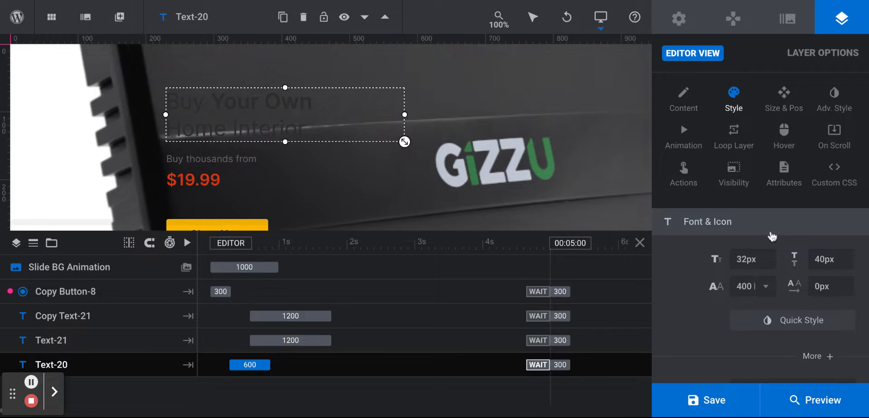
pyautogui.scroll(-5, 772, 236)
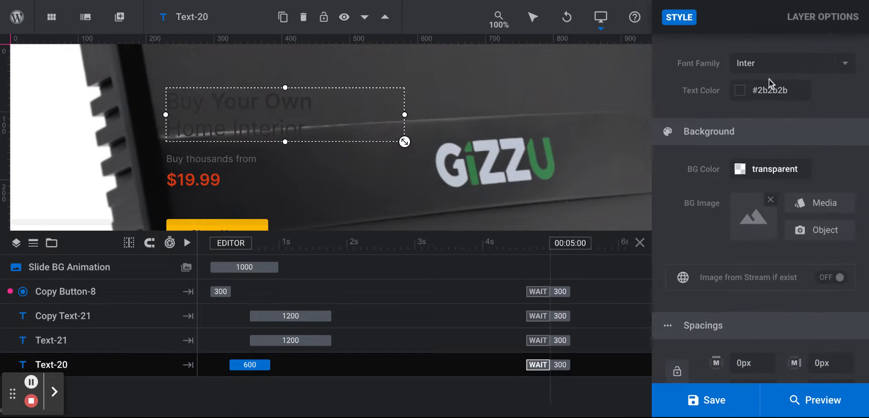
pyautogui.click(789, 94)
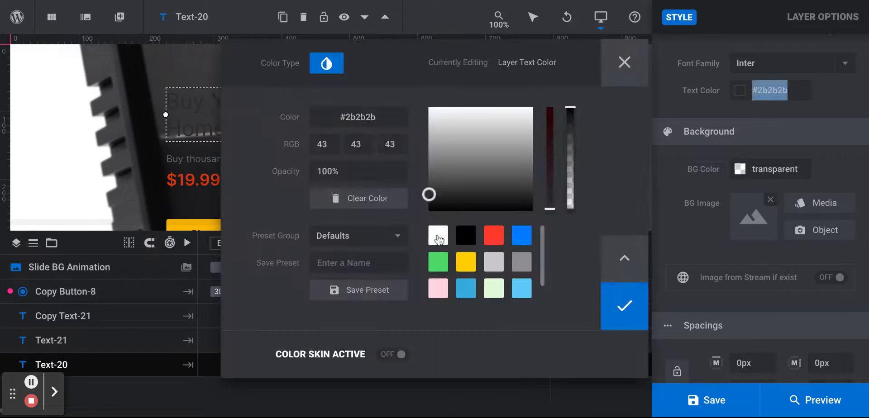
pyautogui.click(439, 238)
pyautogui.click(626, 302)
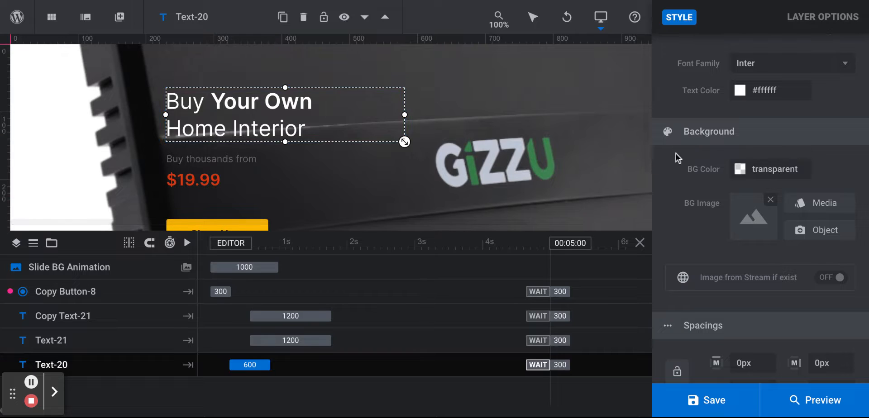
# Step: Open the text content of the "Buy Your Own Home Interior" heading layer for editing
pyautogui.scroll(1, 676, 153)
pyautogui.scroll(5, 675, 153)
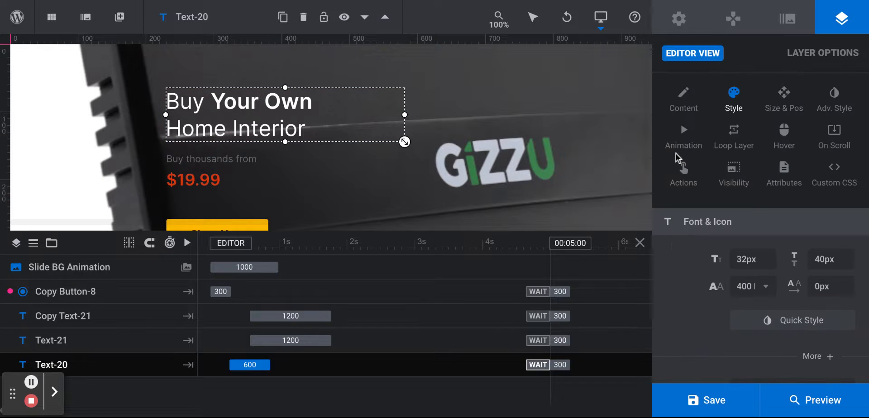
pyautogui.click(684, 98)
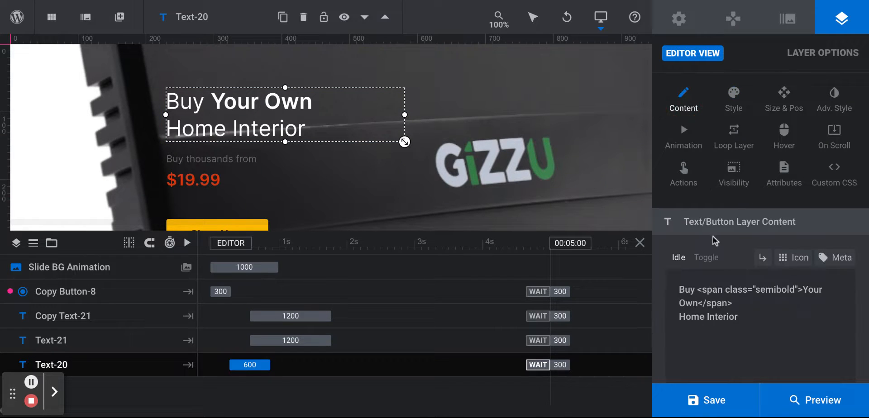
pyautogui.scroll(-5, 713, 237)
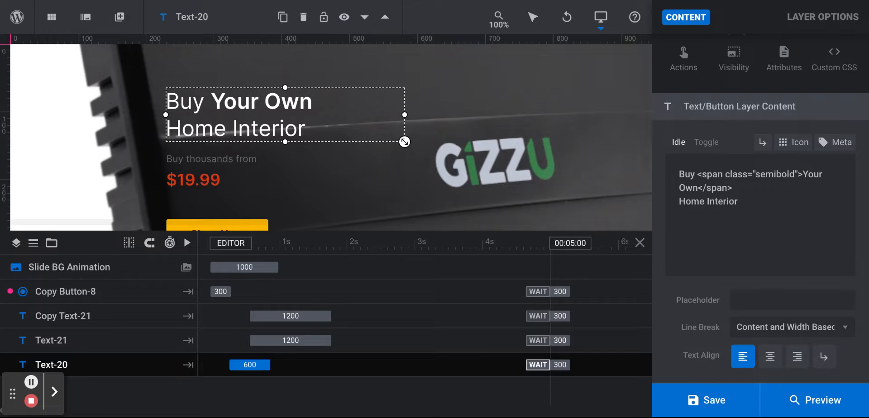
pyautogui.press('BackSpace')
pyautogui.press('BackSpace')
pyautogui.press('BackSpace')
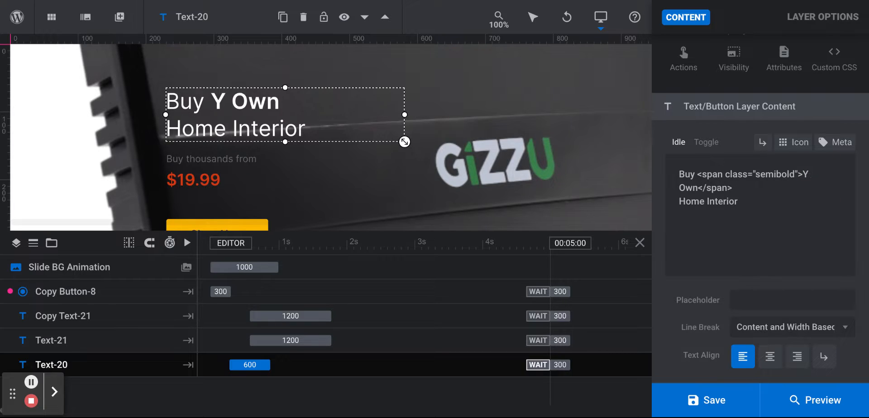
pyautogui.hotkey('ctrl', 'z')
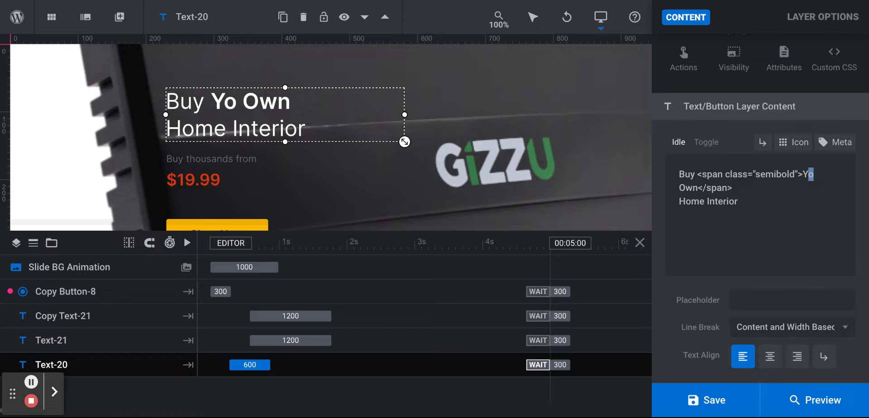
pyautogui.hotkey('ctrl', 'z')
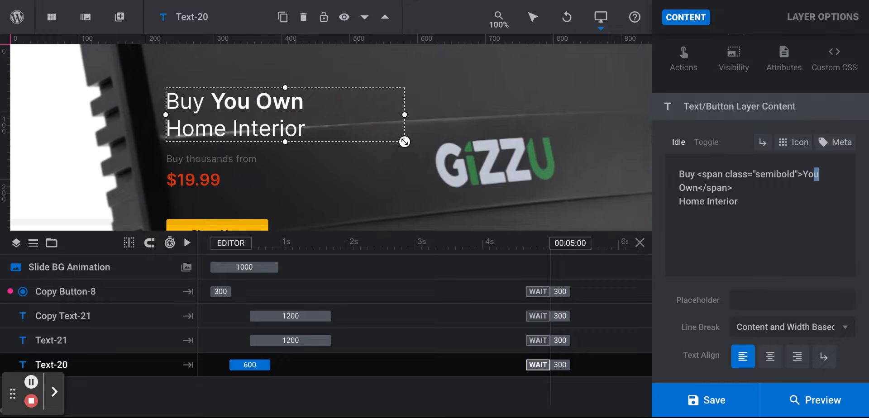
pyautogui.hotkey('ctrl', 'z')
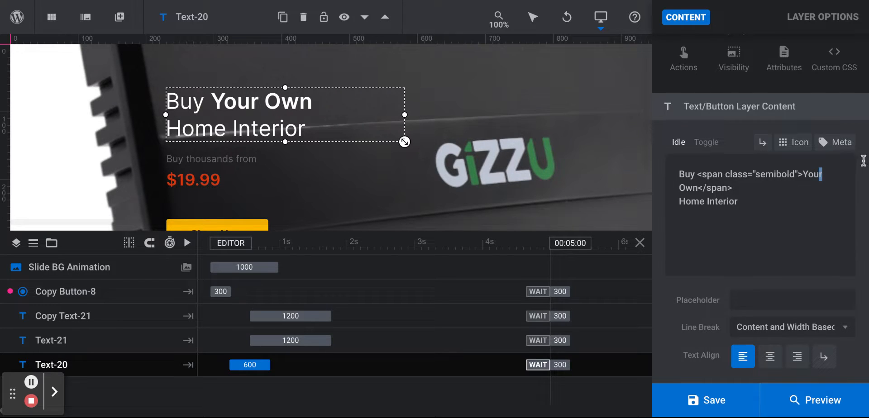
# Step: Replace the word "Buy" at the start of the heading with "Stop"
pyautogui.click(696, 175)
pyautogui.press('BackSpace')
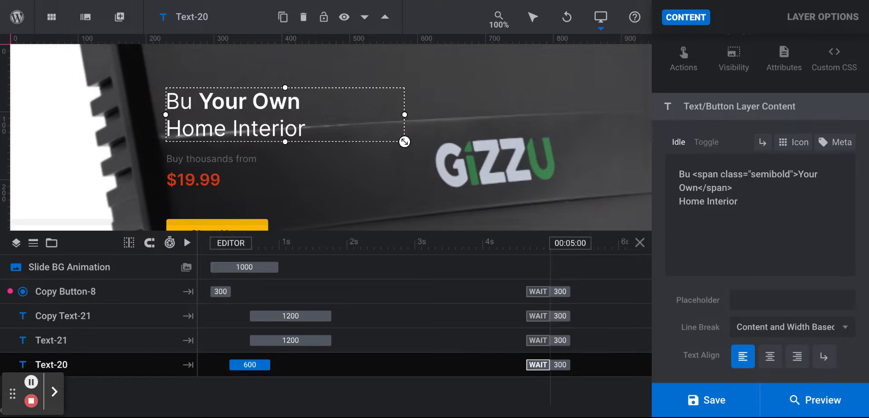
pyautogui.press('BackSpace')
pyautogui.press('BackSpace')
pyautogui.write('St')
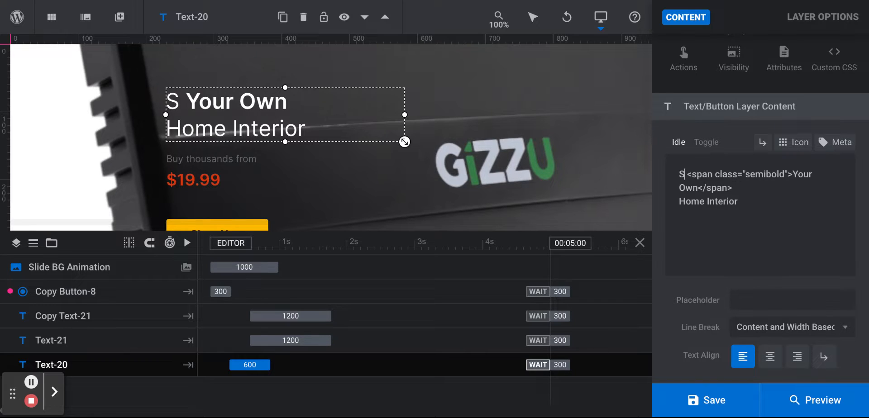
pyautogui.write('op')
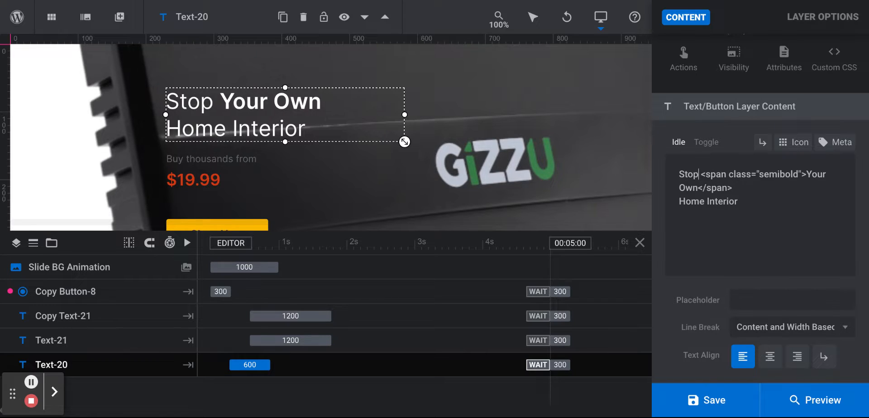
# Step: Replace "Your Own" inside the heading's semibold span with "Loadshedding"
pyautogui.click(830, 174)
pyautogui.press('BackSpace')
pyautogui.press('BackSpace')
pyautogui.press('BackSpace')
pyautogui.press('BackSpace')
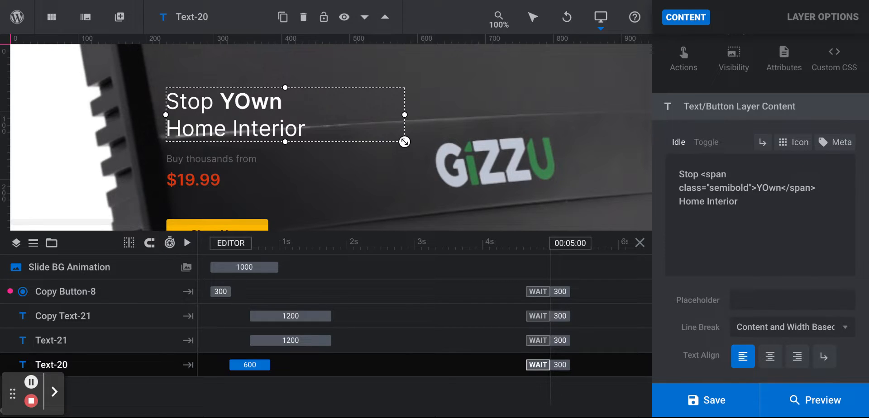
pyautogui.press('BackSpace')
pyautogui.write('Load')
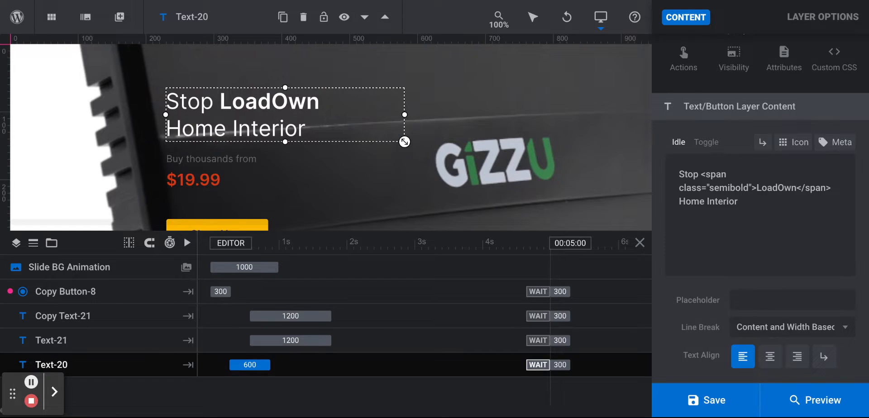
pyautogui.press('BackSpace')
pyautogui.press('BackSpace')
pyautogui.press('BackSpace')
pyautogui.write('shedding')
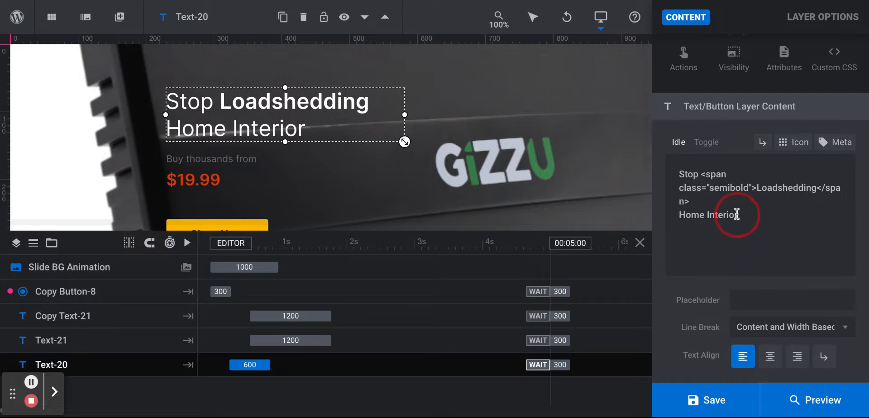
# Step: Change the heading's second line to "@ Home", removing the word "Interior"
pyautogui.press('BackSpace')
pyautogui.press('BackSpace')
pyautogui.press('BackSpace')
pyautogui.press('BackSpace')
pyautogui.press('BackSpace')
pyautogui.press('BackSpace')
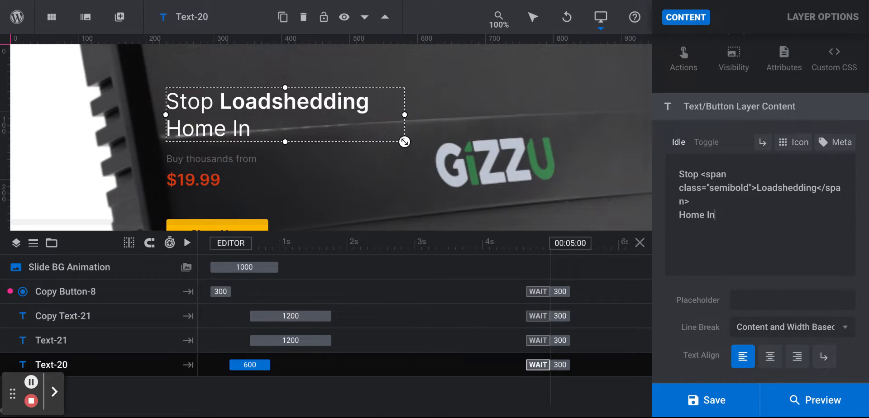
pyautogui.press('BackSpace')
pyautogui.press('BackSpace')
pyautogui.write('A')
pyautogui.press('BackSpace')
pyautogui.write('@')
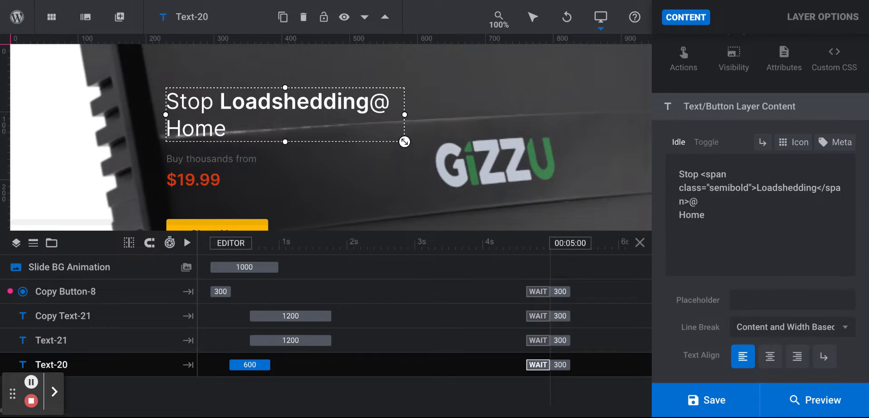
pyautogui.press('Return')
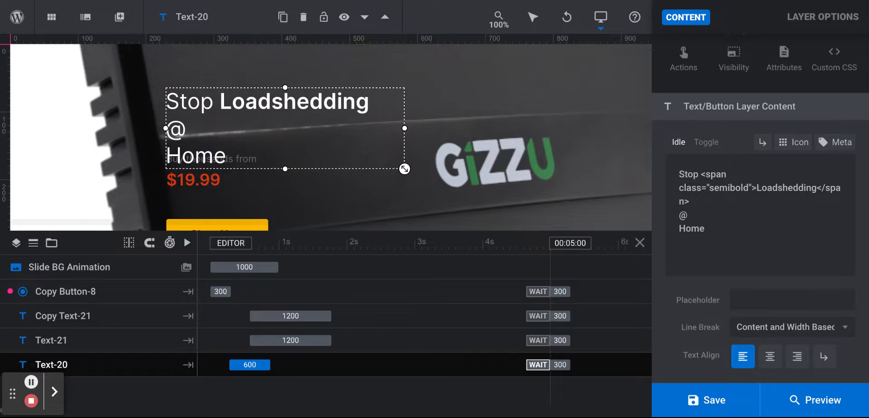
pyautogui.press('BackSpace')
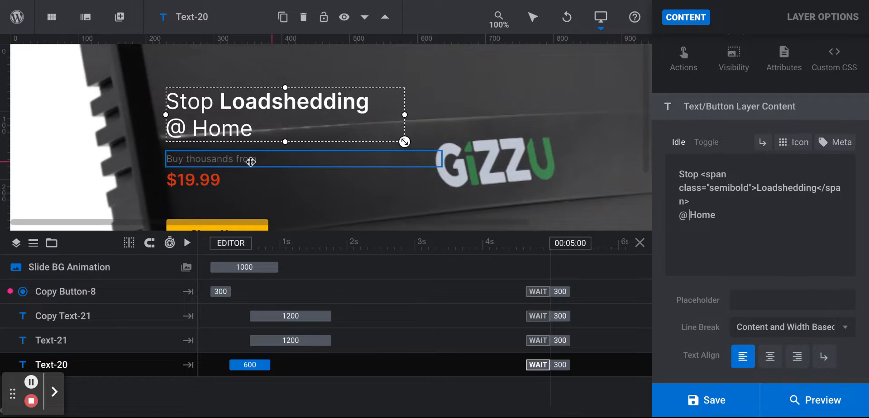
# Step: Replace the price text layer's content with R999.00
pyautogui.click(208, 185)
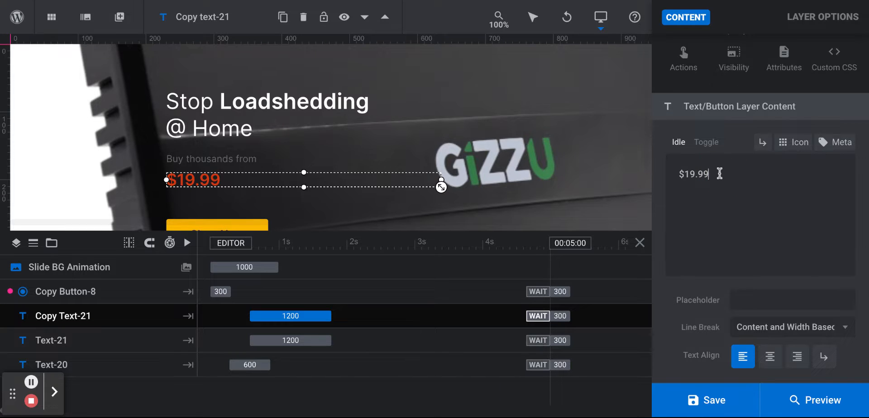
pyautogui.moveTo(720, 173); pyautogui.dragTo(680, 176)
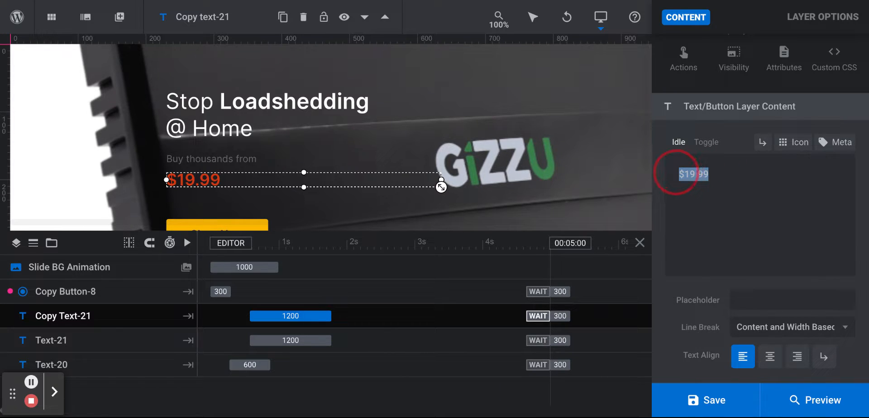
pyautogui.hotkey('ctrl', 'v')
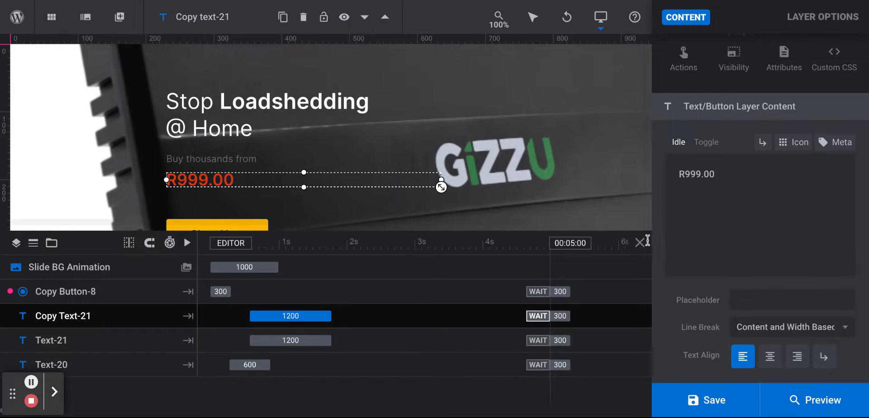
# Step: Set the link URL of the "Shop Now" button's Simple Link action to the copied makajo.co.za page address
pyautogui.scroll(-3, 520, 142)
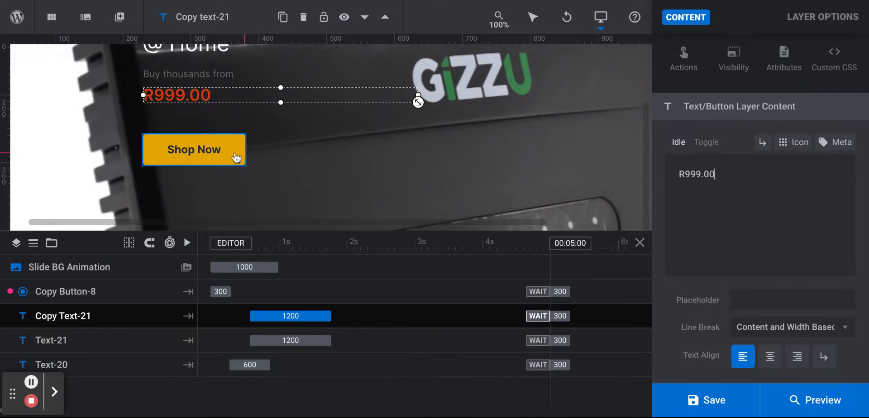
pyautogui.click(236, 154)
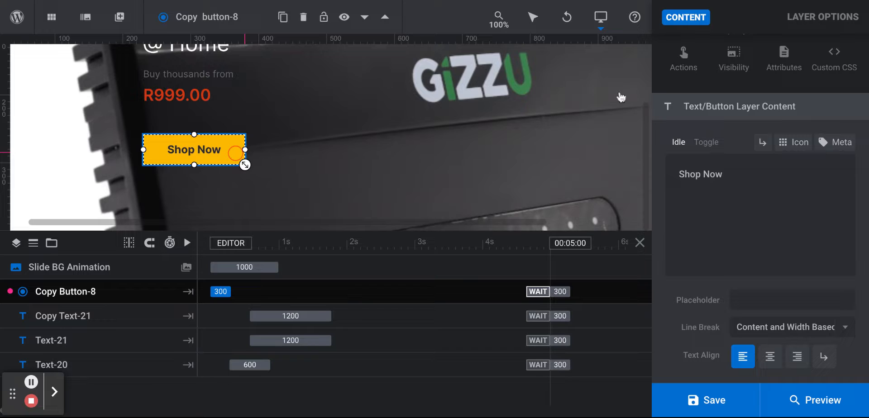
pyautogui.click(684, 59)
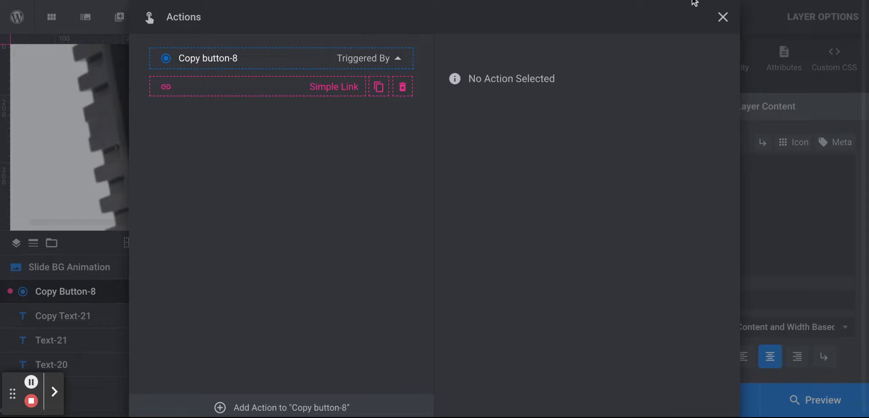
pyautogui.click(316, 90)
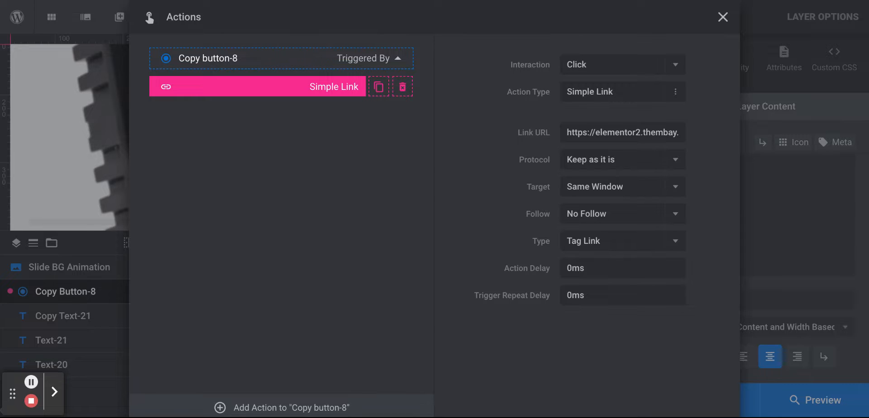
pyautogui.click(569, 132)
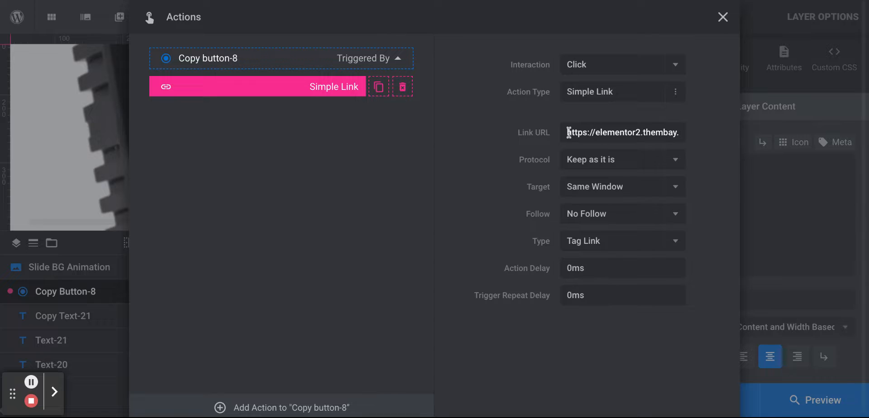
pyautogui.tripleClick(568, 132)
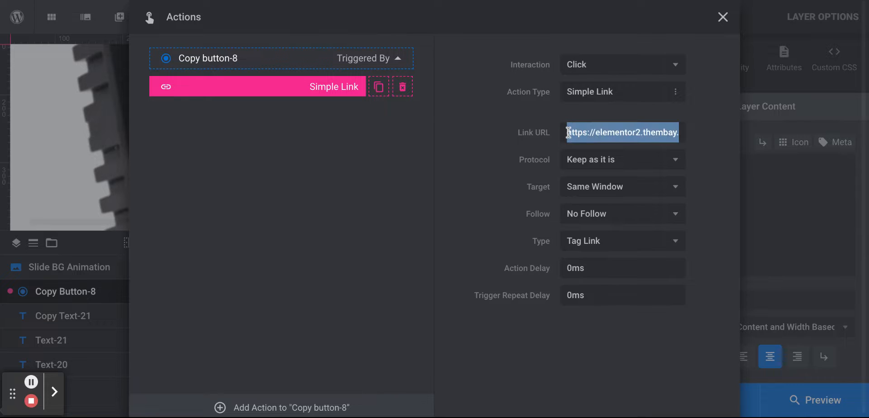
pyautogui.hotkey('ctrl', 'v')
pyautogui.click(696, 361)
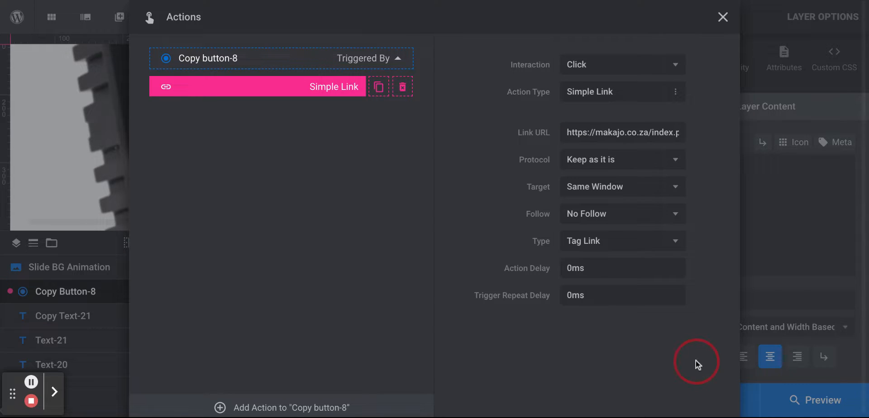
# Step: Close the button's action settings and save the edited Gizzu slide
pyautogui.click(769, 239)
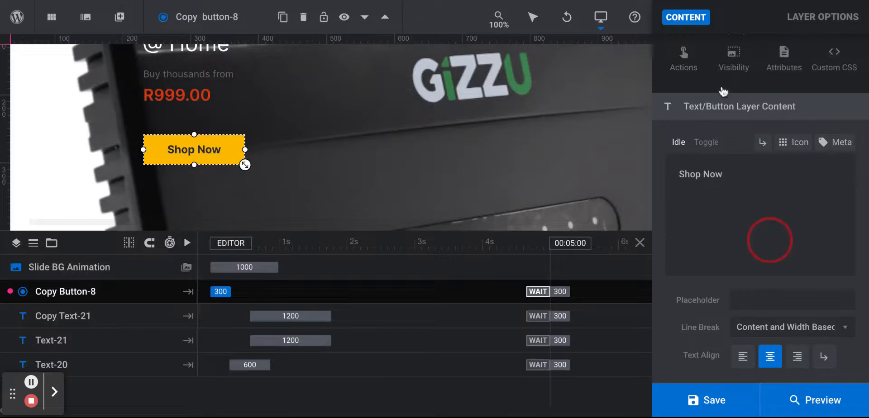
pyautogui.click(708, 401)
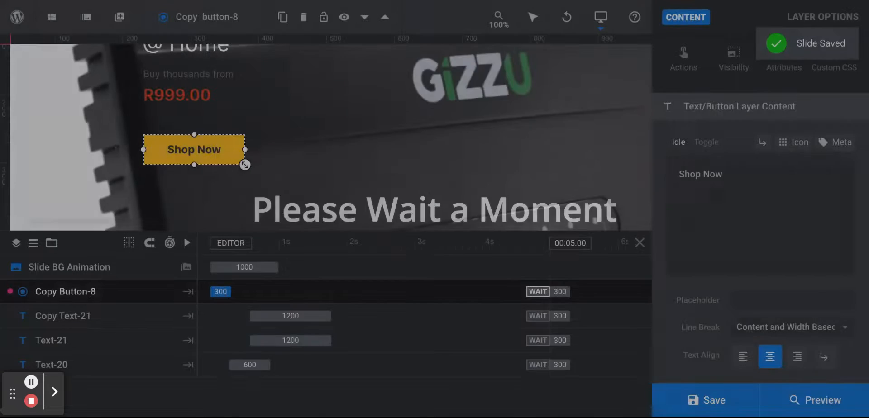
pyautogui.click(708, 402)
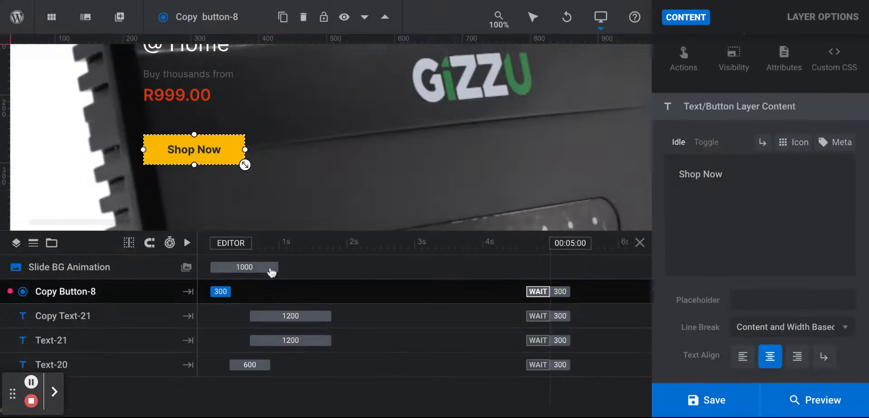
# Step: Leave the slider editor for the WordPress dashboard and visit the live site's homepage
pyautogui.click(19, 17)
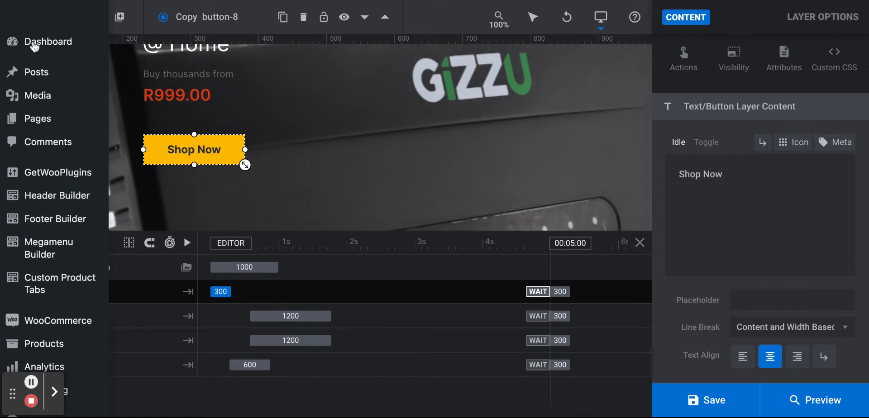
pyautogui.click(34, 44)
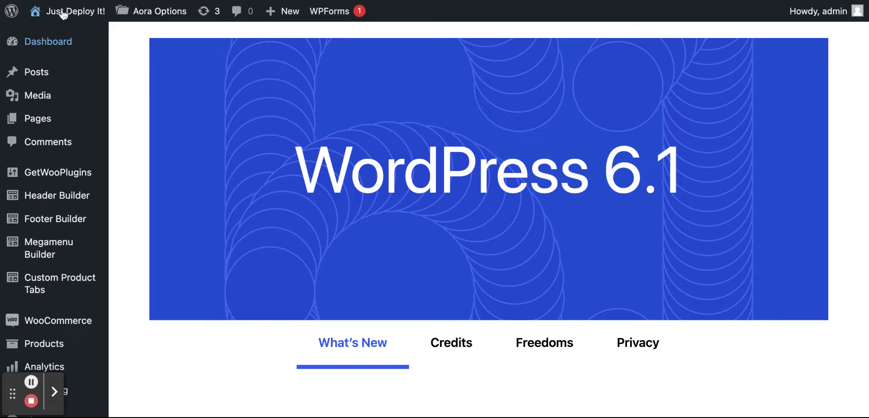
pyautogui.moveTo(63, 15)
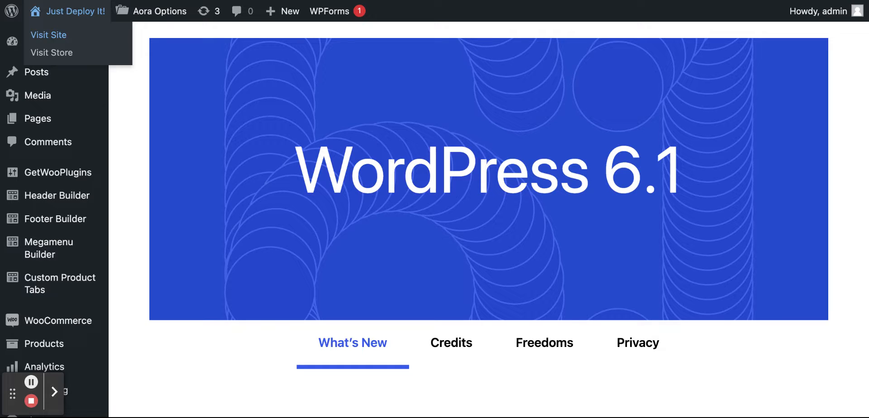
pyautogui.click(49, 35)
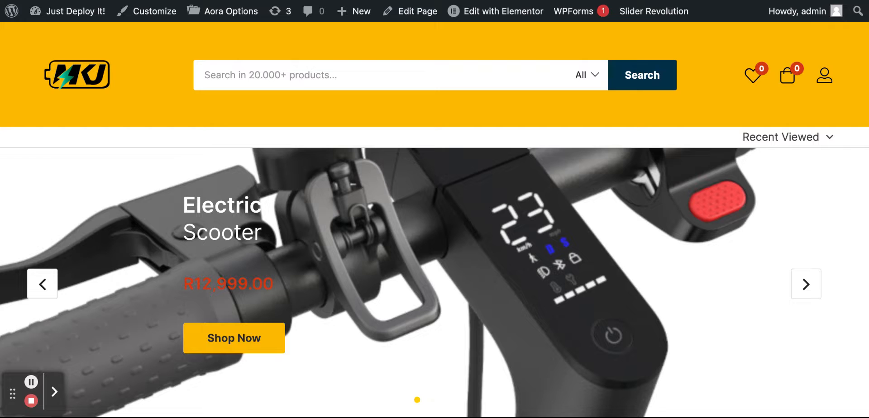
# Step: Examine both slides of the homepage slider and the page sections below it, down to the best-selling and trending products
pyautogui.scroll(-1, 435, 273)
pyautogui.scroll(1, 435, 272)
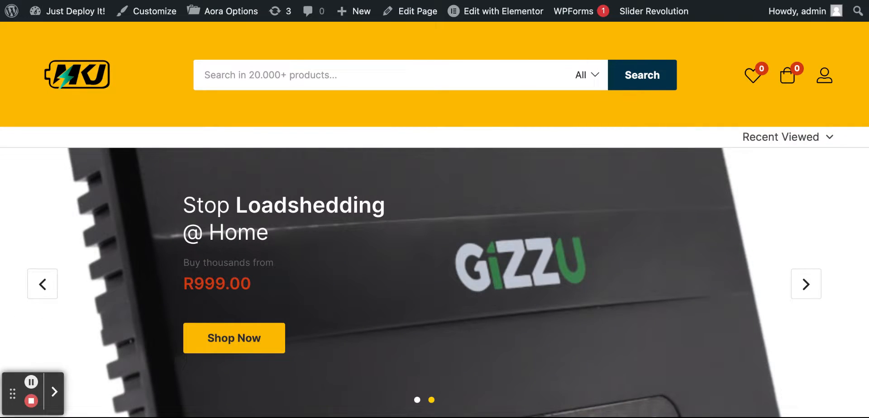
pyautogui.scroll(-2, 434, 272)
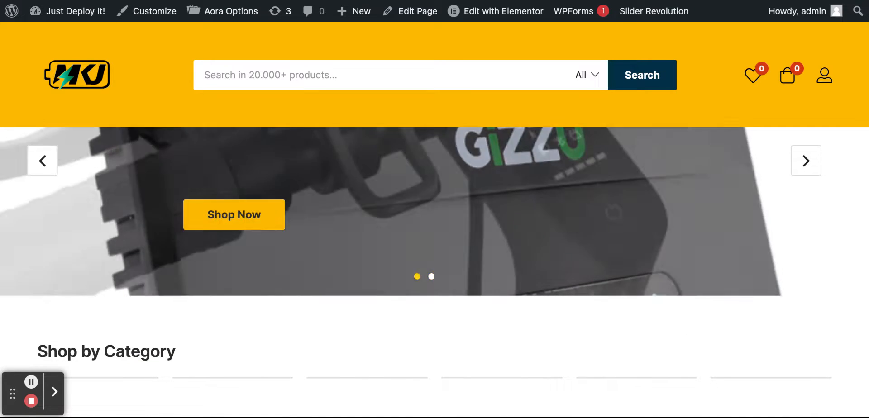
pyautogui.scroll(3, 435, 272)
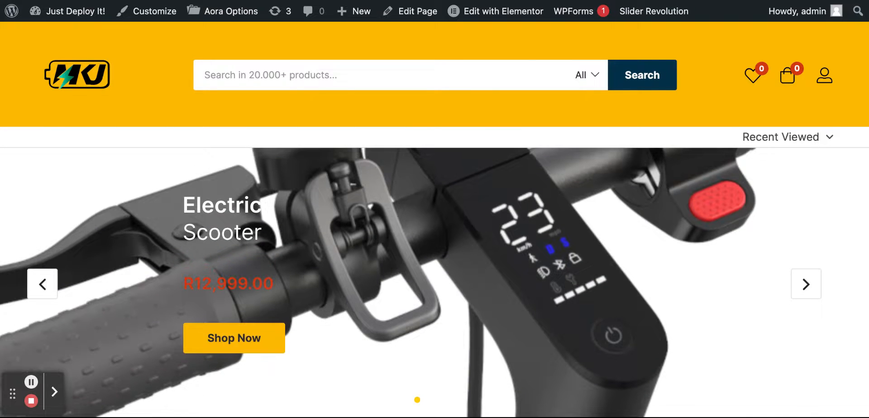
pyautogui.scroll(-7, 435, 271)
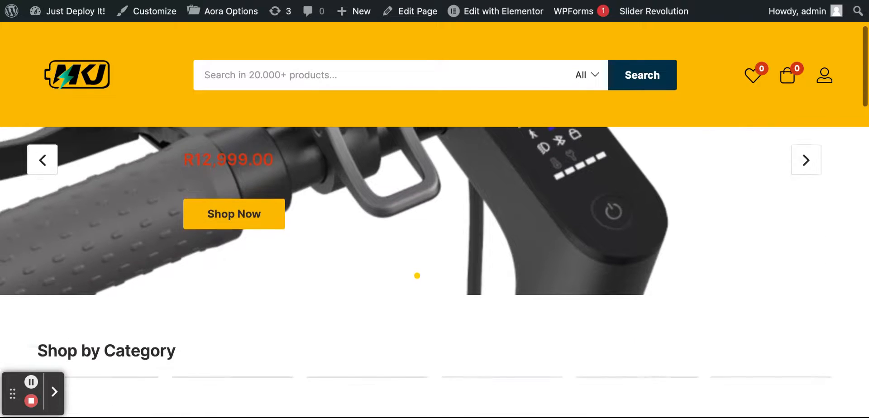
pyautogui.scroll(-5, 435, 272)
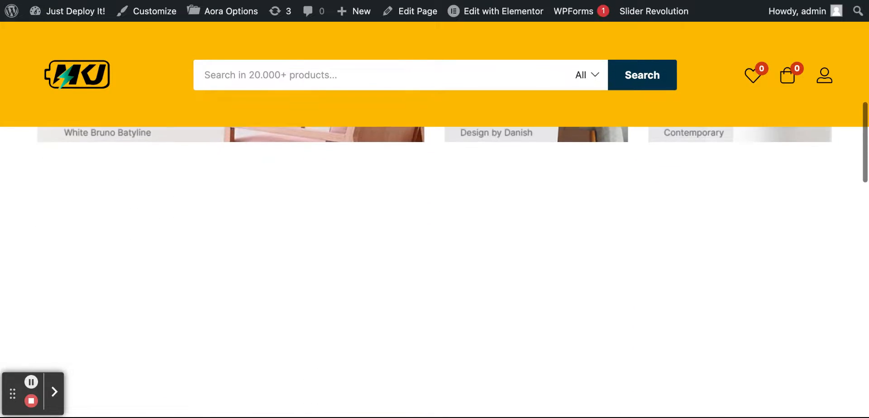
pyautogui.scroll(-6, 434, 272)
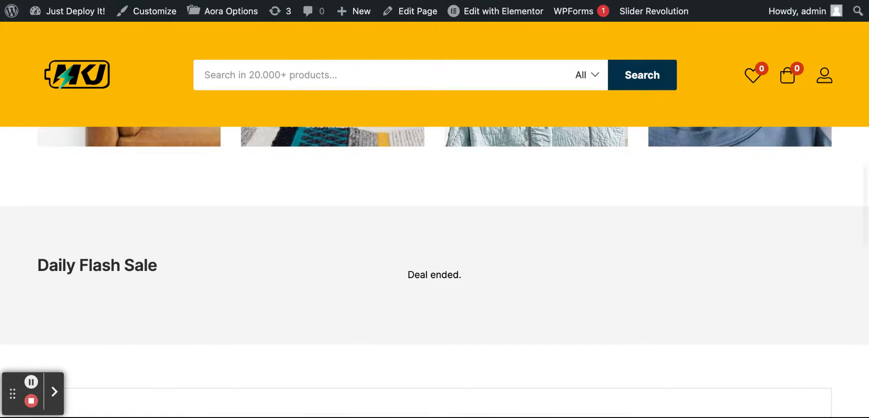
pyautogui.scroll(-3, 434, 272)
pyautogui.scroll(-6, 435, 271)
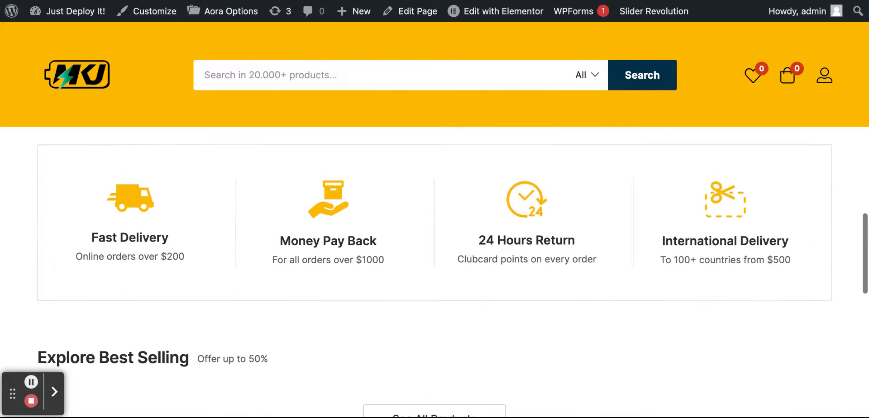
pyautogui.scroll(-1, 435, 271)
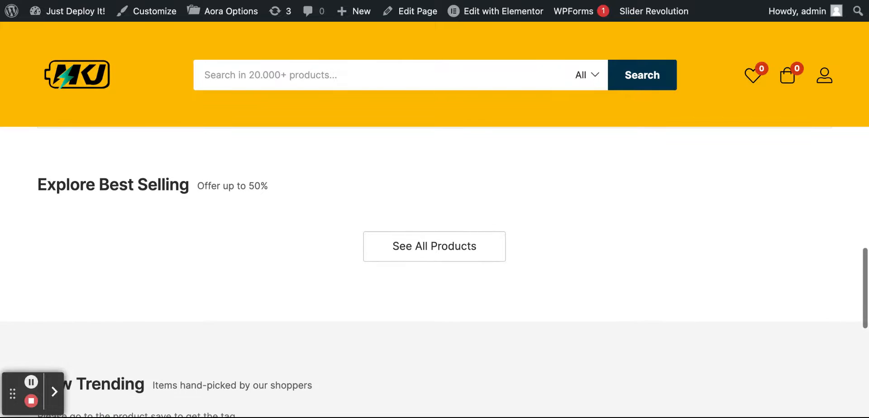